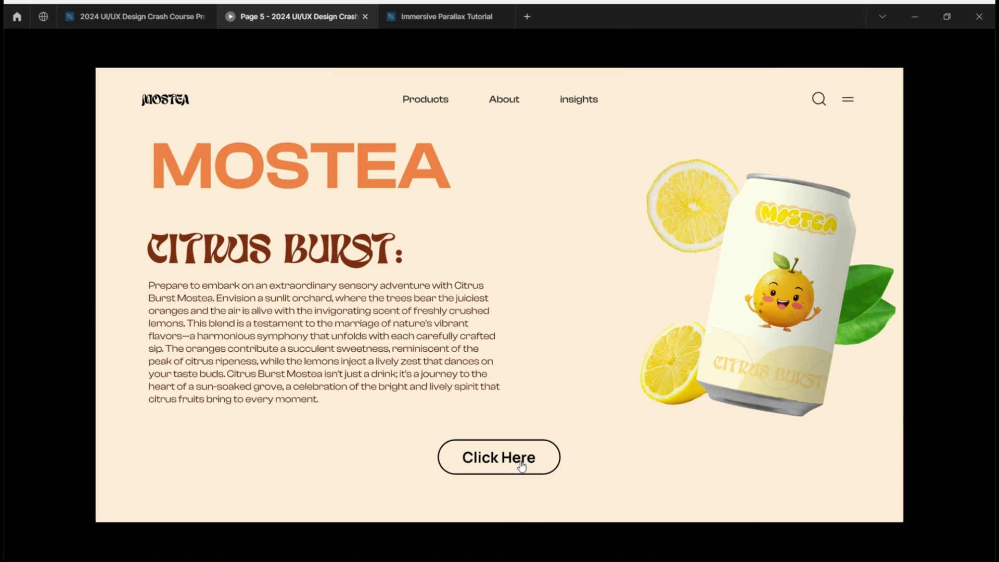
Play the Mostea landing page prototype and cycle through its flavour transitions
{"action": "left_click", "coordinate": [521, 463]}
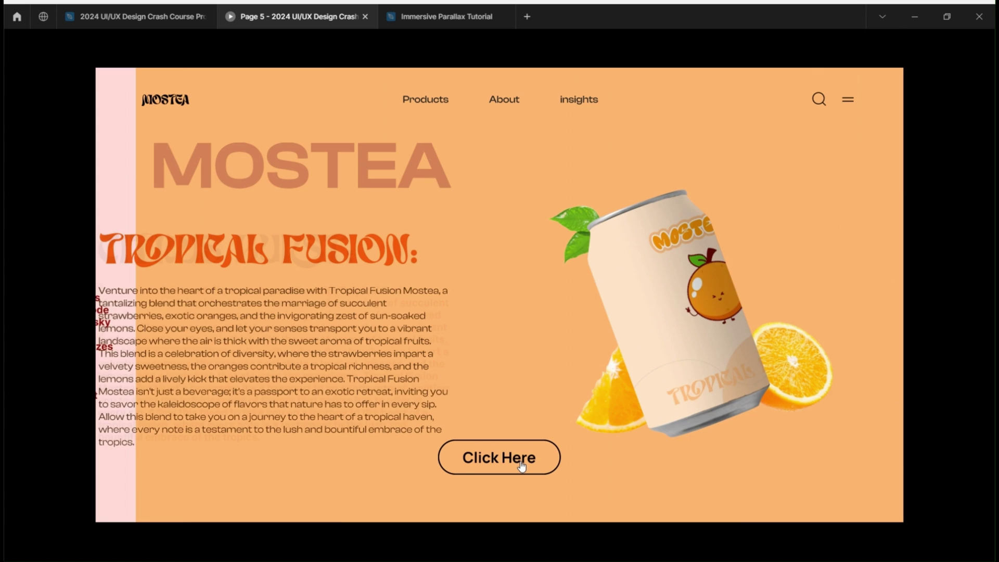
{"action": "left_click", "coordinate": [521, 463]}
{"action": "left_click", "coordinate": [521, 463]}
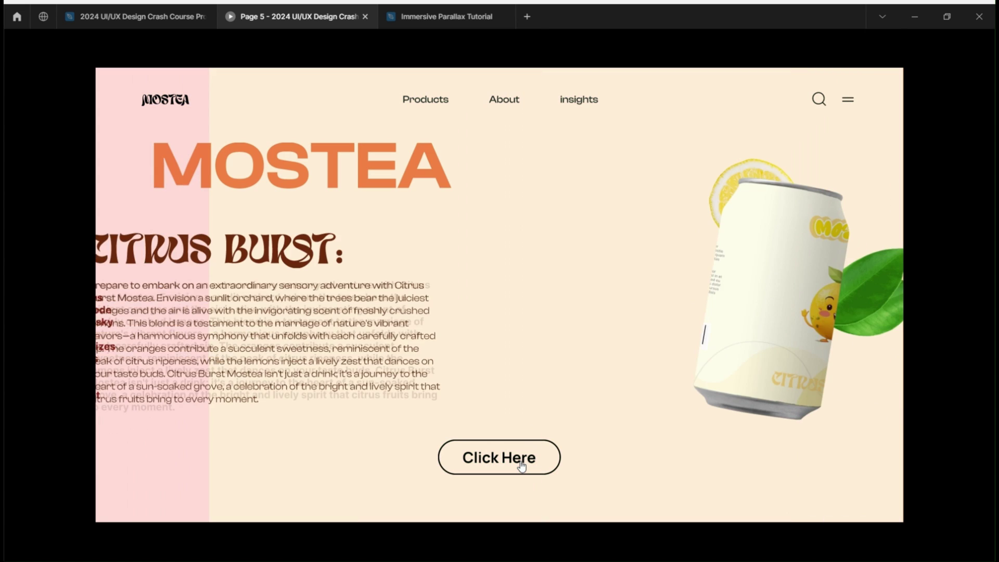
{"action": "left_click", "coordinate": [521, 464]}
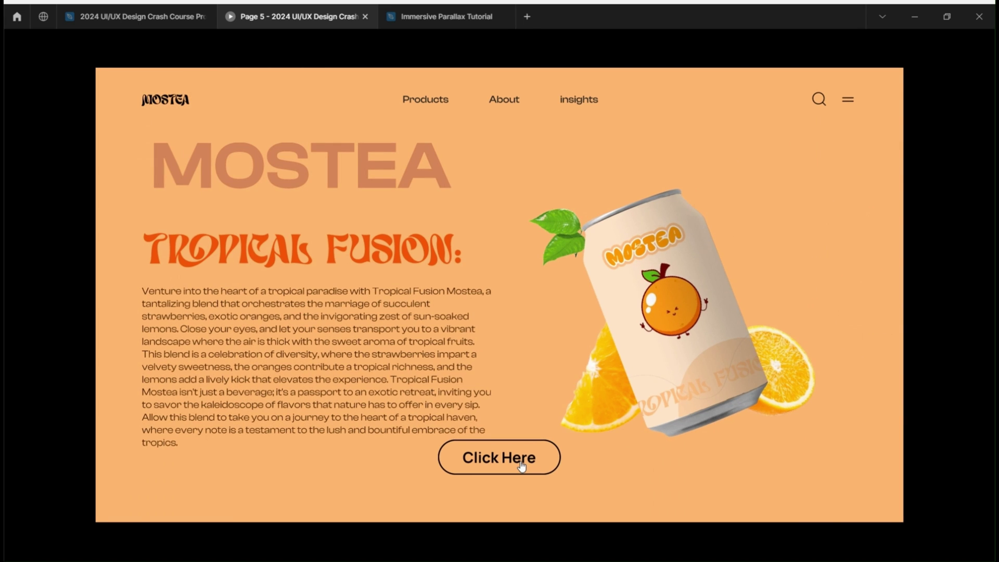
{"action": "left_click", "coordinate": [521, 463]}
Return to the design file and look over the assets frame's can, flavour texts, colours and fruit images
{"action": "scroll", "coordinate": [535, 477], "scroll_direction": "up", "scroll_amount": 2}
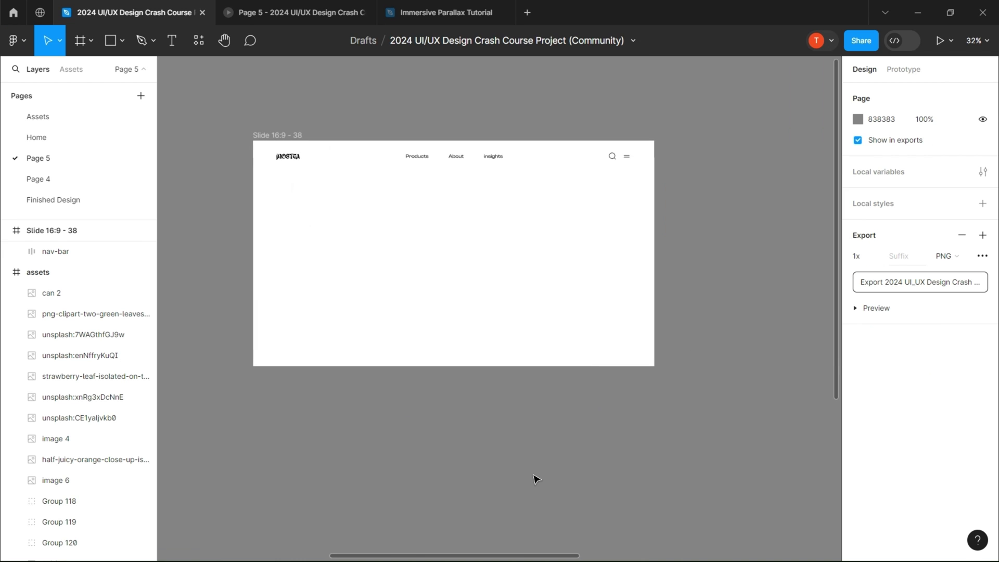
{"action": "scroll", "coordinate": [535, 471], "scroll_direction": "down", "scroll_amount": 3}
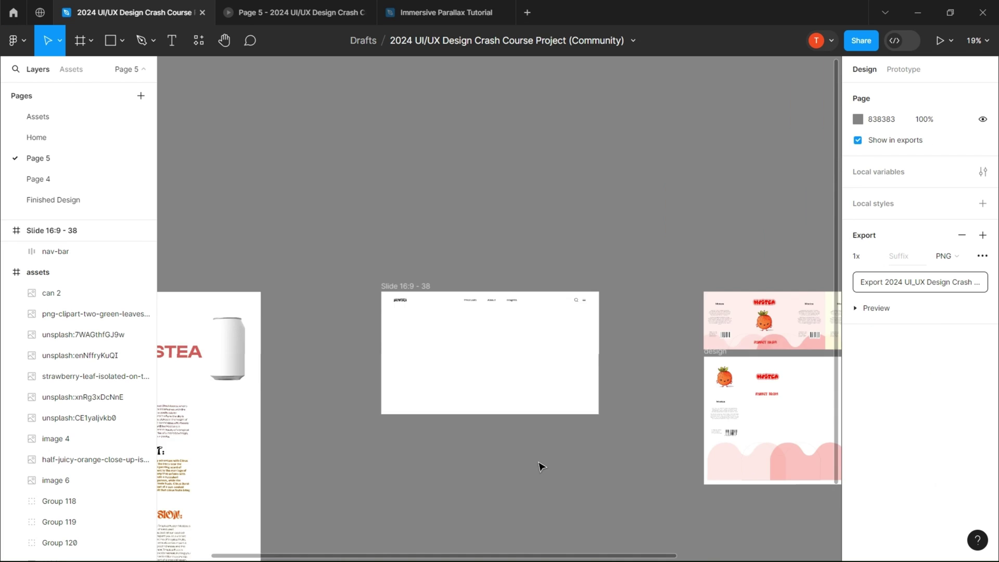
{"action": "scroll", "coordinate": [539, 463], "scroll_direction": "down", "scroll_amount": 1}
{"action": "left_click_drag", "start_coordinate": [539, 463], "coordinate": [596, 262]}
{"action": "scroll", "coordinate": [373, 265], "scroll_direction": "up", "scroll_amount": 5}
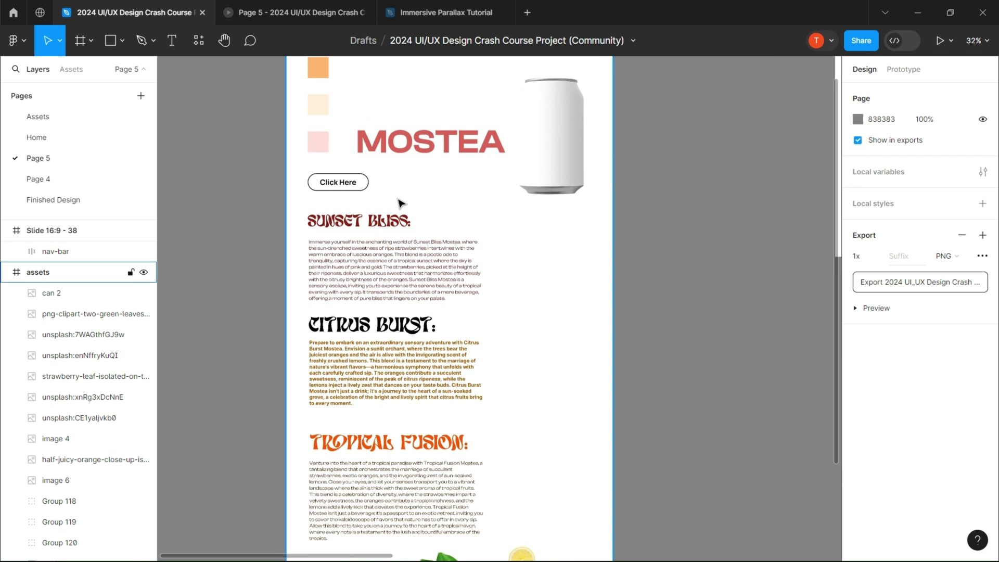
{"action": "scroll", "coordinate": [399, 203], "scroll_direction": "up", "scroll_amount": 1}
{"action": "scroll", "coordinate": [399, 203], "scroll_direction": "down", "scroll_amount": 2}
{"action": "scroll", "coordinate": [399, 203], "scroll_direction": "up", "scroll_amount": 4}
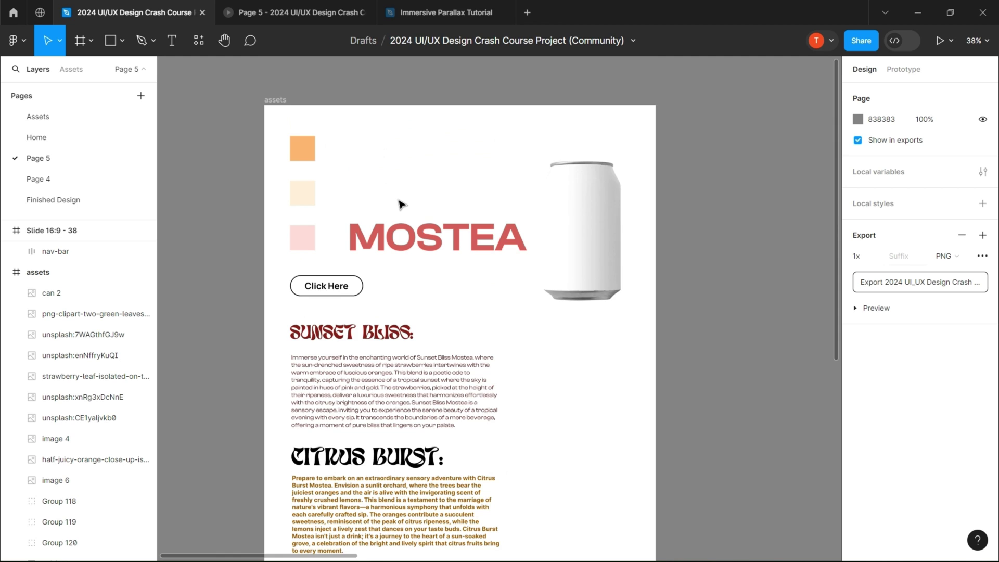
{"action": "scroll", "coordinate": [401, 203], "scroll_direction": "down", "scroll_amount": 10}
{"action": "scroll", "coordinate": [400, 203], "scroll_direction": "up", "scroll_amount": 6}
{"action": "scroll", "coordinate": [401, 203], "scroll_direction": "down", "scroll_amount": 3}
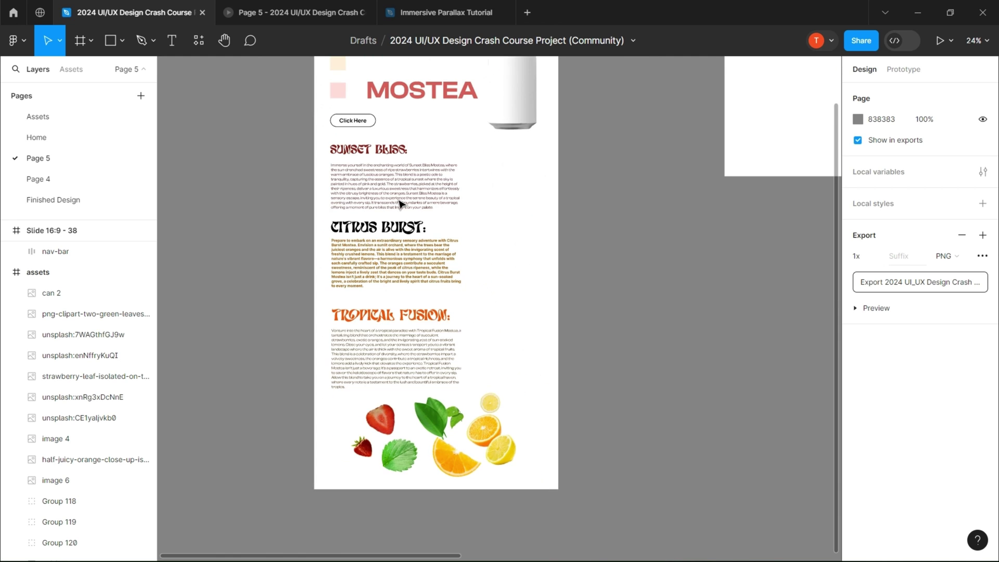
{"action": "scroll", "coordinate": [399, 201], "scroll_direction": "down", "scroll_amount": 2}
Look over the empty Slide 16:9 - 38 frame and the can label designs beside it
{"action": "left_click_drag", "start_coordinate": [524, 254], "coordinate": [232, 310]}
{"action": "left_click_drag", "start_coordinate": [681, 251], "coordinate": [631, 270]}
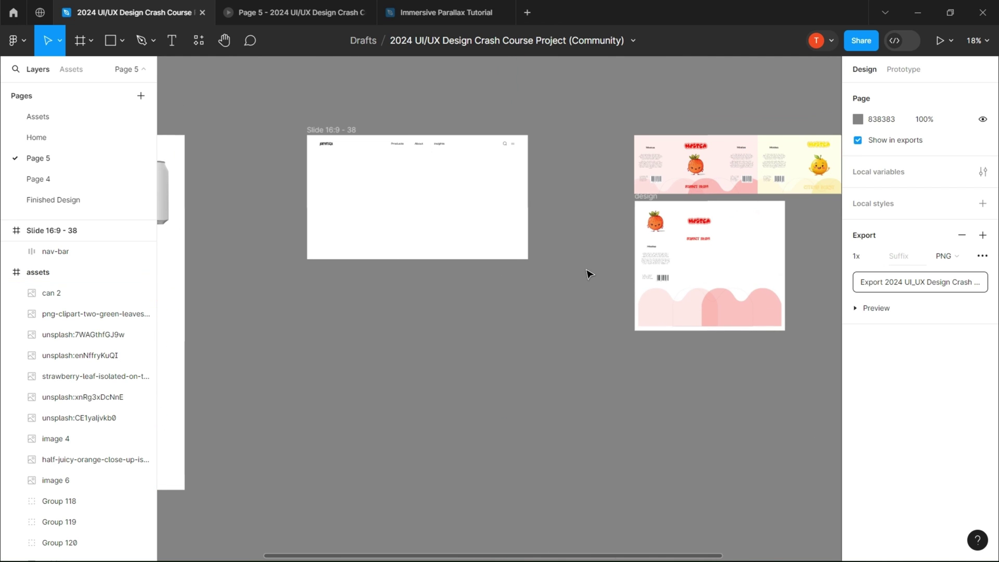
{"action": "scroll", "coordinate": [583, 273], "scroll_direction": "left", "scroll_amount": 3}
{"action": "scroll", "coordinate": [513, 292], "scroll_direction": "up", "scroll_amount": 2}
{"action": "scroll", "coordinate": [565, 354], "scroll_direction": "up", "scroll_amount": 1}
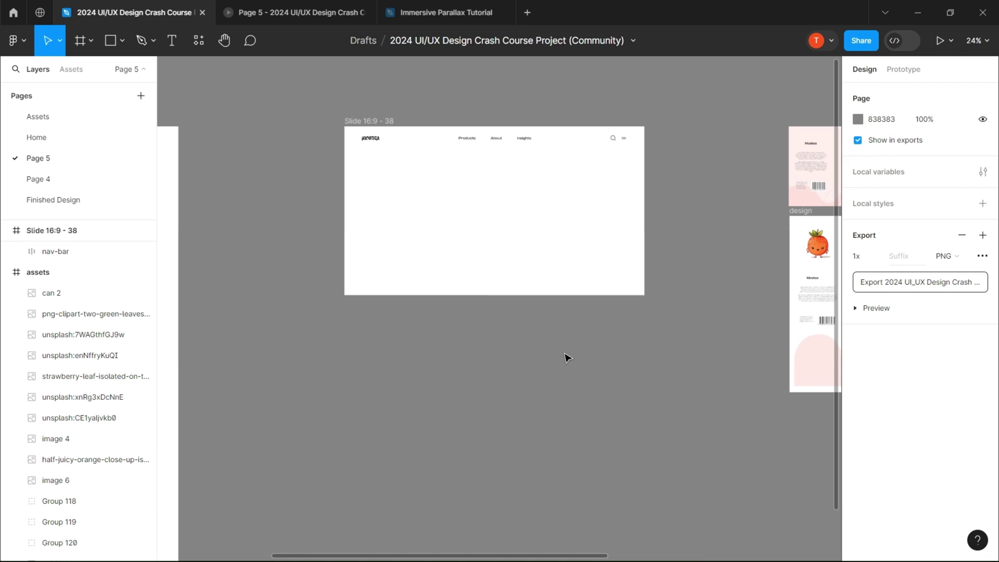
{"action": "scroll", "coordinate": [570, 348], "scroll_direction": "down", "scroll_amount": 3}
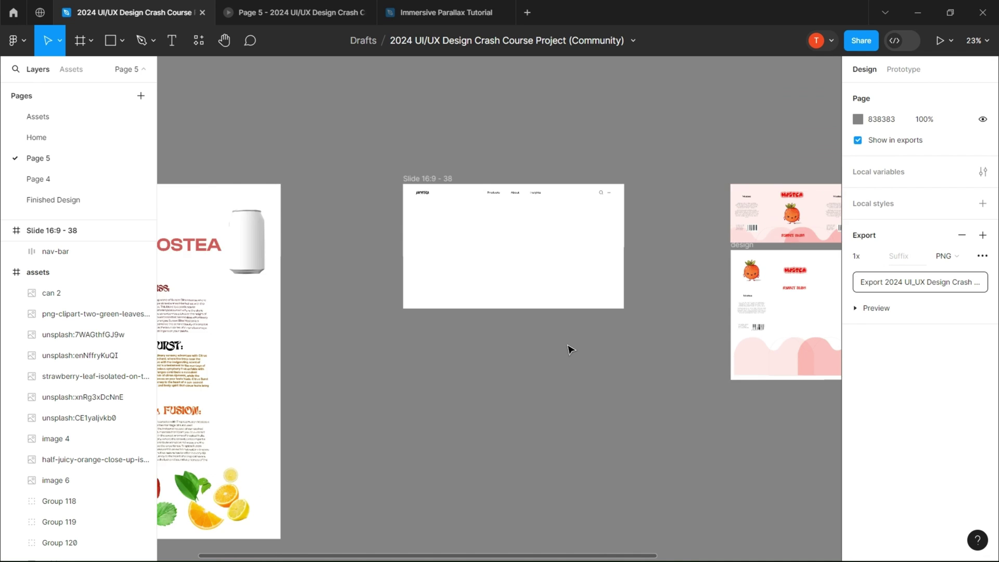
{"action": "scroll", "coordinate": [519, 284], "scroll_direction": "up", "scroll_amount": 2}
Move the blank can image out of the assets frame onto the canvas below the slide frame
{"action": "left_click", "coordinate": [295, 198]}
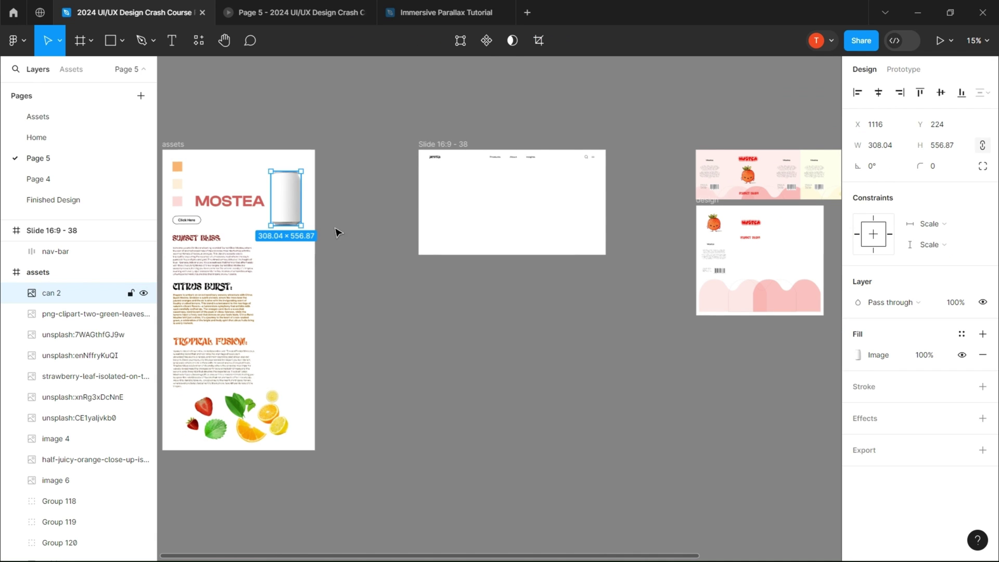
{"action": "left_click_drag", "start_coordinate": [293, 194], "coordinate": [474, 315]}
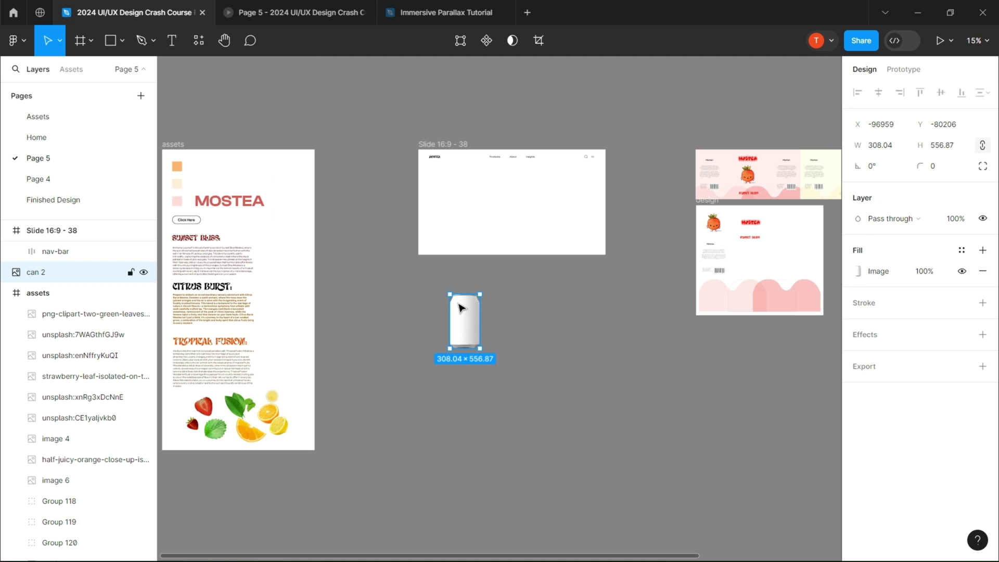
{"action": "scroll", "coordinate": [460, 308], "scroll_direction": "up", "scroll_amount": 4}
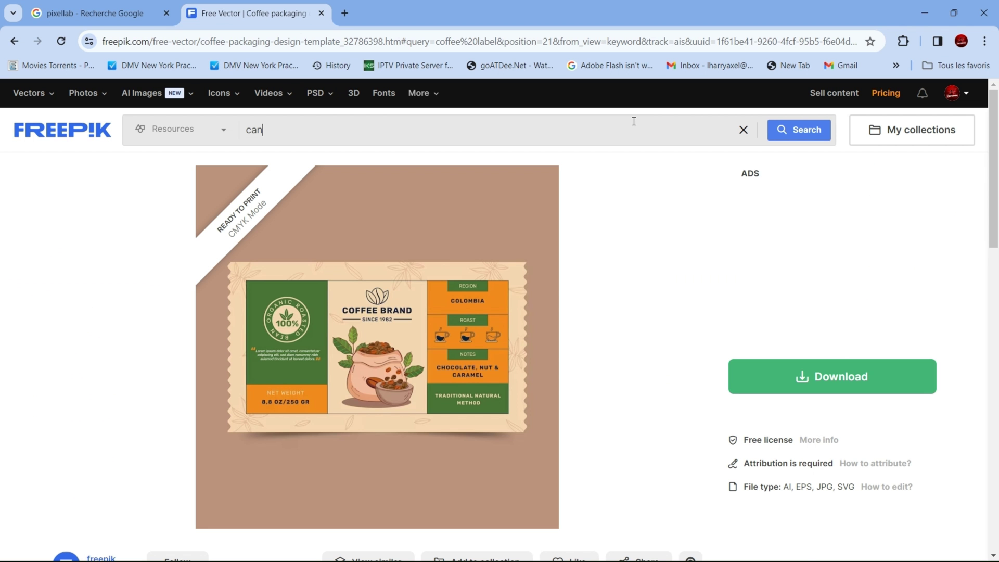
Search Freepik for "can mockup" and browse the blank can images
{"action": "type", "text": "up"}
{"action": "key", "text": "Return"}
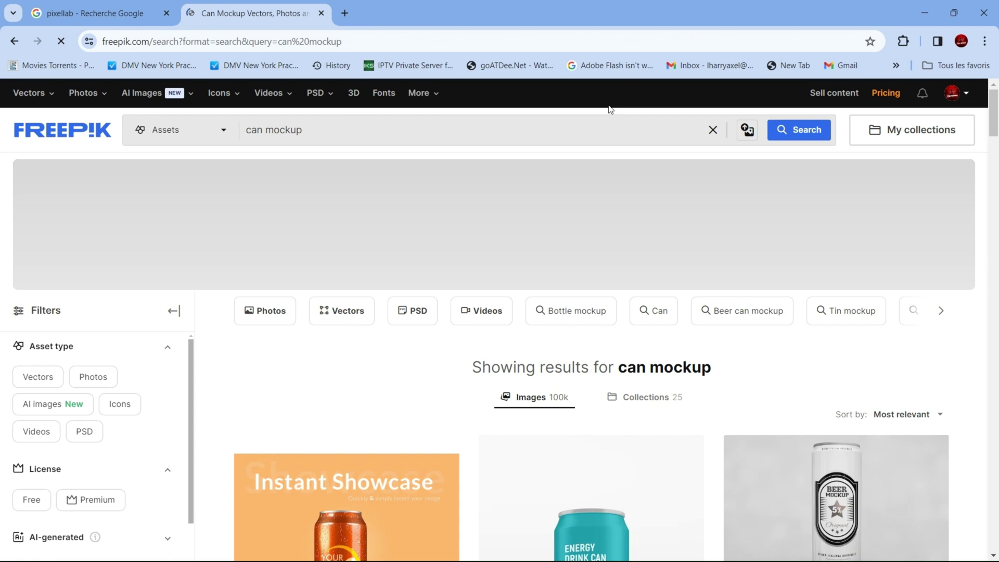
{"action": "scroll", "coordinate": [567, 156], "scroll_direction": "down", "scroll_amount": 7}
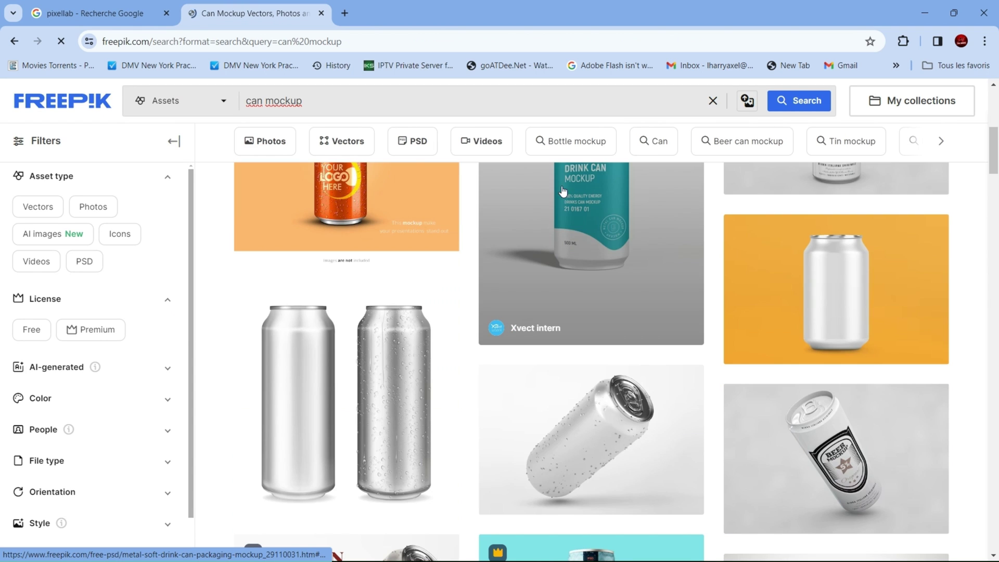
{"action": "scroll", "coordinate": [565, 192], "scroll_direction": "down", "scroll_amount": 10}
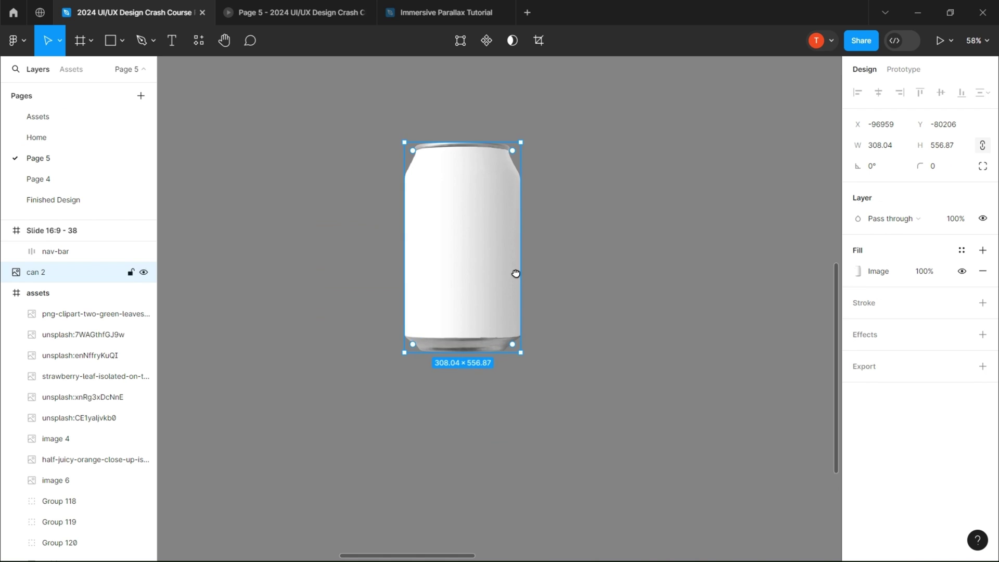
Trace the can's left side with the Pen tool, from just under the rim past the shoulder to the body's lower-left corner
{"action": "scroll", "coordinate": [525, 322], "scroll_direction": "up", "scroll_amount": 3}
{"action": "left_click", "coordinate": [569, 311]}
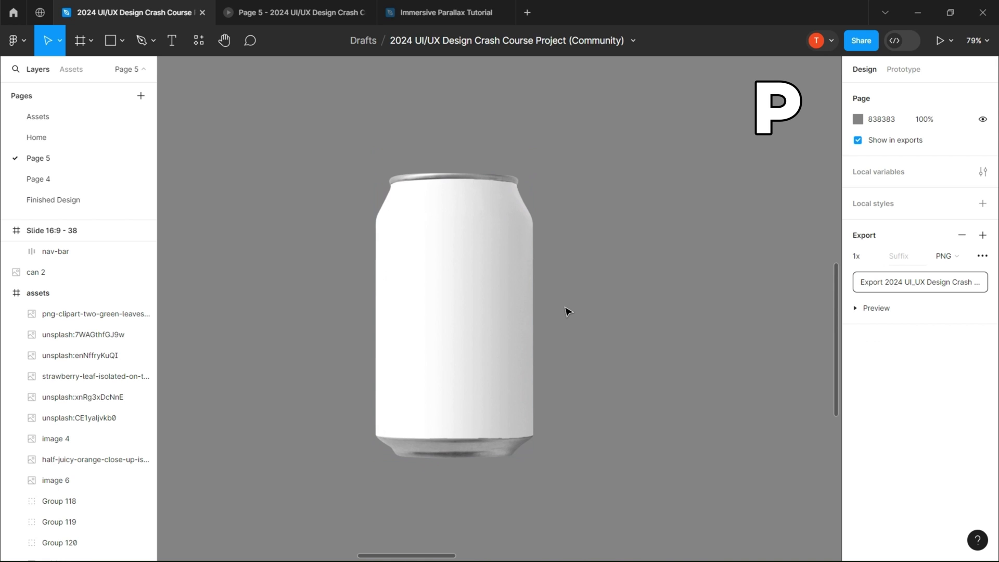
{"action": "scroll", "coordinate": [405, 189], "scroll_direction": "up", "scroll_amount": 15}
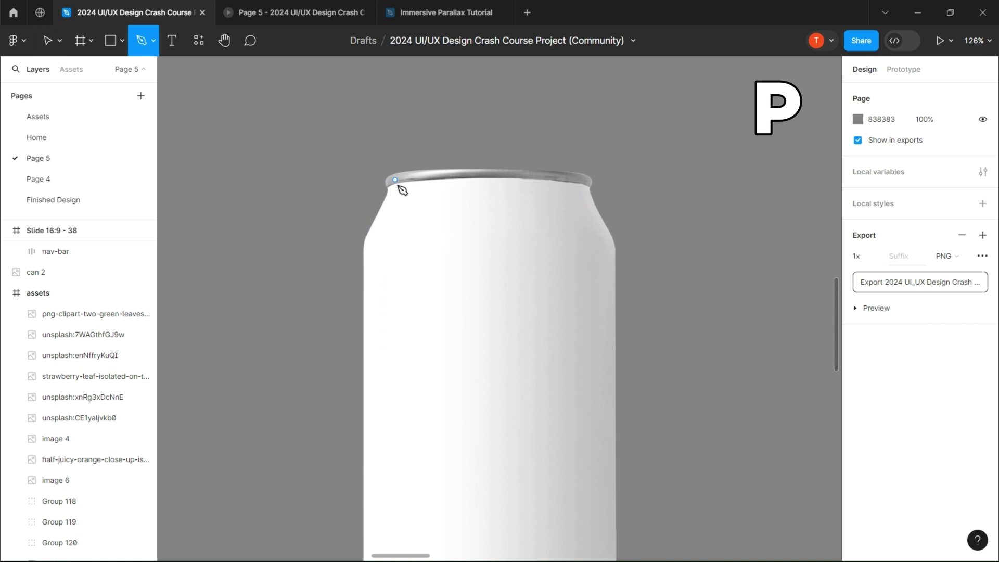
{"action": "scroll", "coordinate": [368, 169], "scroll_direction": "up", "scroll_amount": 8}
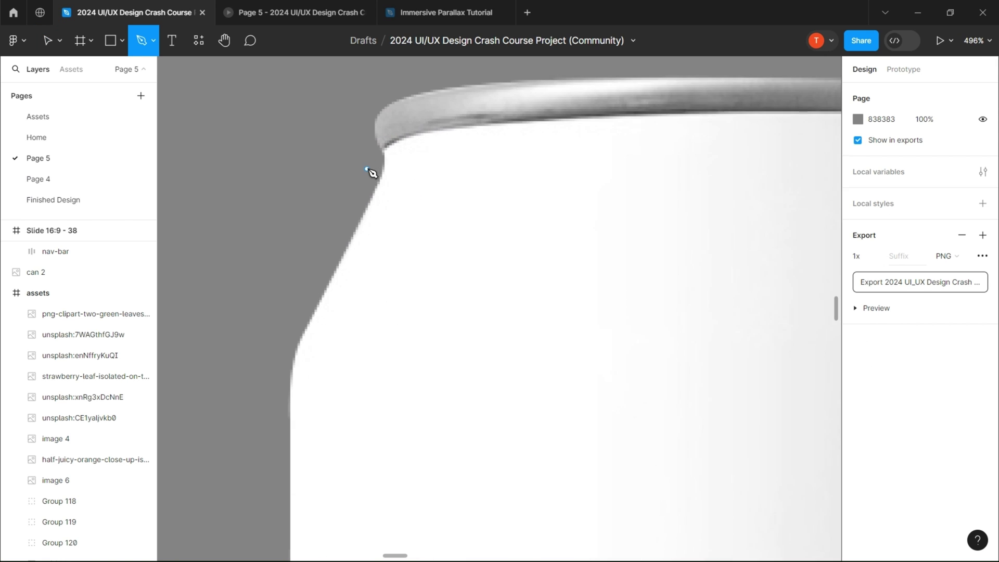
{"action": "left_click", "coordinate": [396, 141]}
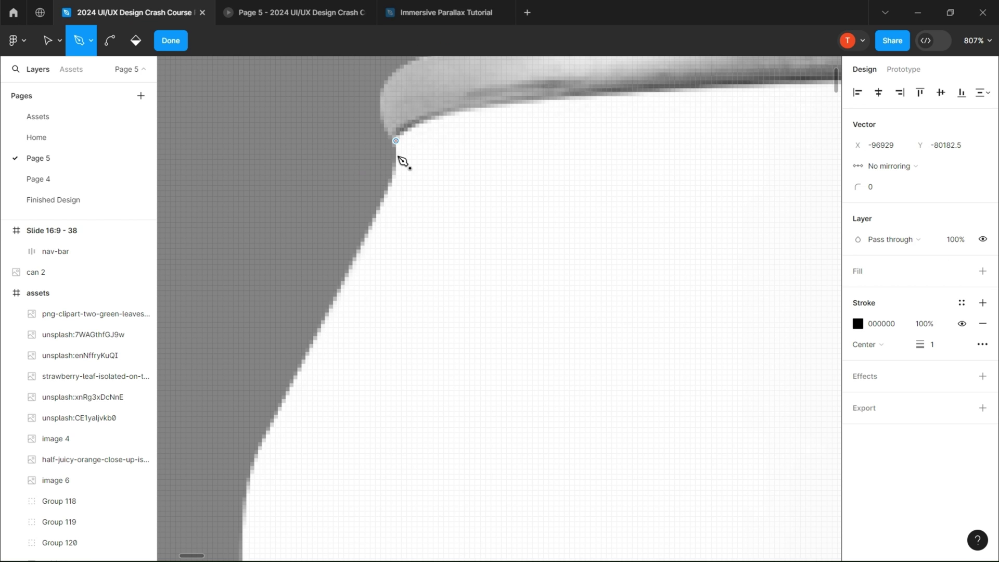
{"action": "left_click", "coordinate": [249, 461]}
{"action": "scroll", "coordinate": [335, 333], "scroll_direction": "down", "scroll_amount": 15}
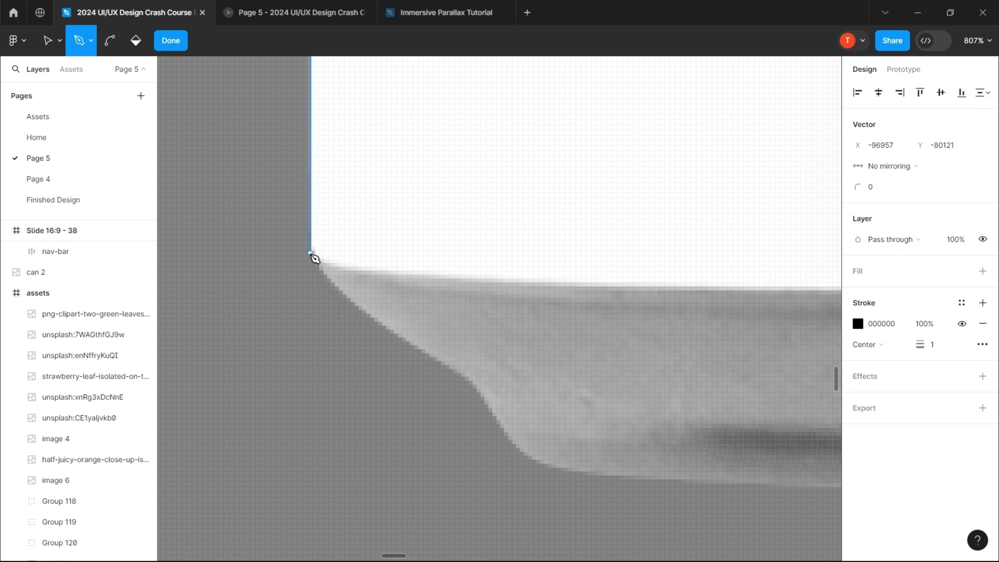
{"action": "left_click", "coordinate": [311, 258]}
Draw the outline's lower edge across the can and bend it to follow the curved base
{"action": "scroll", "coordinate": [311, 258], "scroll_direction": "down", "scroll_amount": 5}
{"action": "left_click_drag", "start_coordinate": [745, 256], "coordinate": [428, 282]}
{"action": "left_click_drag", "start_coordinate": [424, 288], "coordinate": [885, 303]}
{"action": "scroll", "coordinate": [404, 288], "scroll_direction": "up", "scroll_amount": 2}
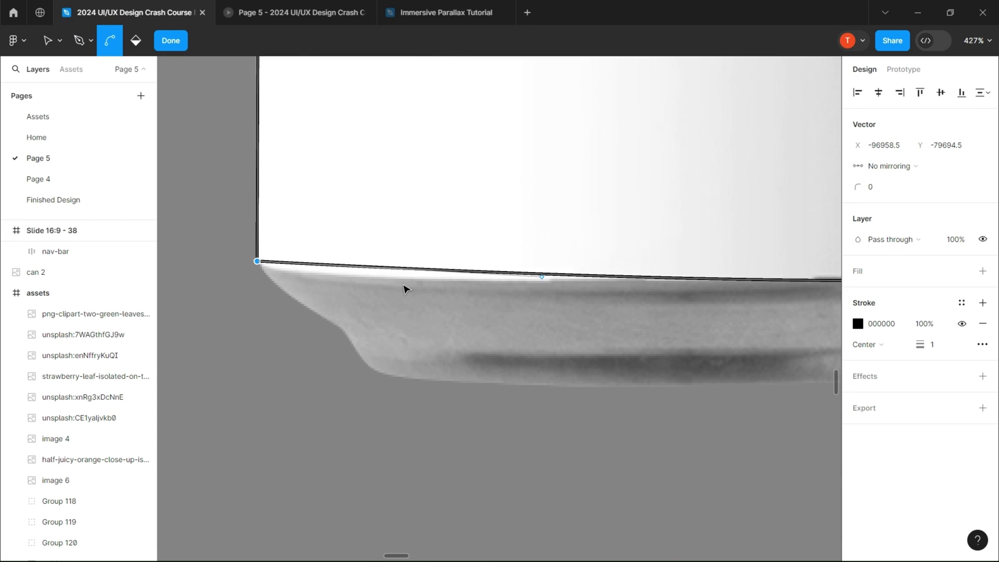
{"action": "left_click_drag", "start_coordinate": [257, 261], "coordinate": [269, 286]}
Continue the outline up the can's right side, around the shoulder to the point just below the rim
{"action": "scroll", "coordinate": [482, 193], "scroll_direction": "down", "scroll_amount": 5}
{"action": "scroll", "coordinate": [587, 343], "scroll_direction": "up", "scroll_amount": 8}
{"action": "left_click", "coordinate": [582, 216]}
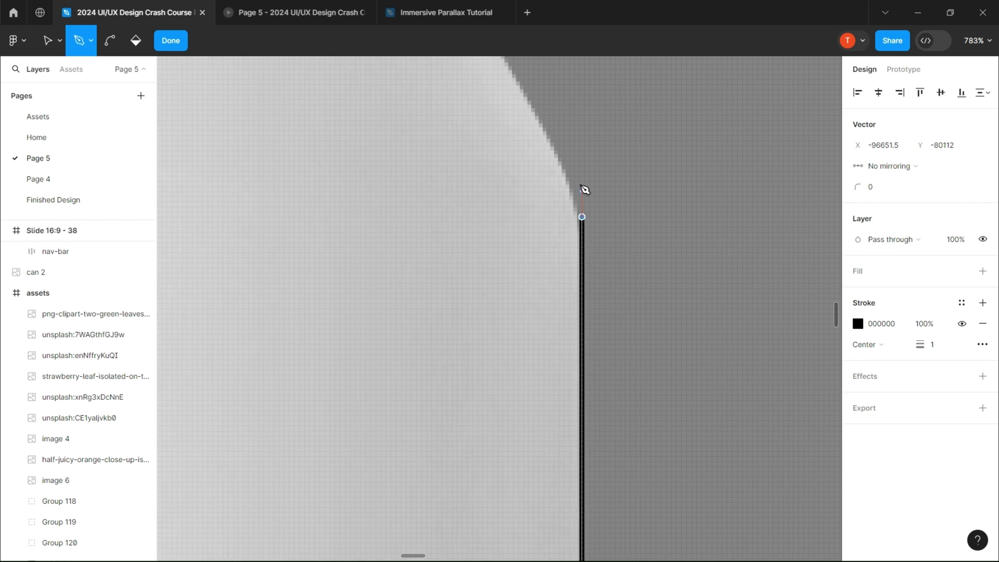
{"action": "scroll", "coordinate": [585, 191], "scroll_direction": "up", "scroll_amount": 4}
{"action": "left_click_drag", "start_coordinate": [520, 230], "coordinate": [503, 212]}
{"action": "scroll", "coordinate": [500, 209], "scroll_direction": "up", "scroll_amount": 1}
{"action": "left_click", "coordinate": [479, 164]}
Close the outline across the can's top at its starting point with a curve along the rim
{"action": "left_click_drag", "start_coordinate": [479, 163], "coordinate": [802, 208]}
{"action": "scroll", "coordinate": [521, 218], "scroll_direction": "down", "scroll_amount": 4}
{"action": "left_click_drag", "start_coordinate": [285, 225], "coordinate": [212, 290]}
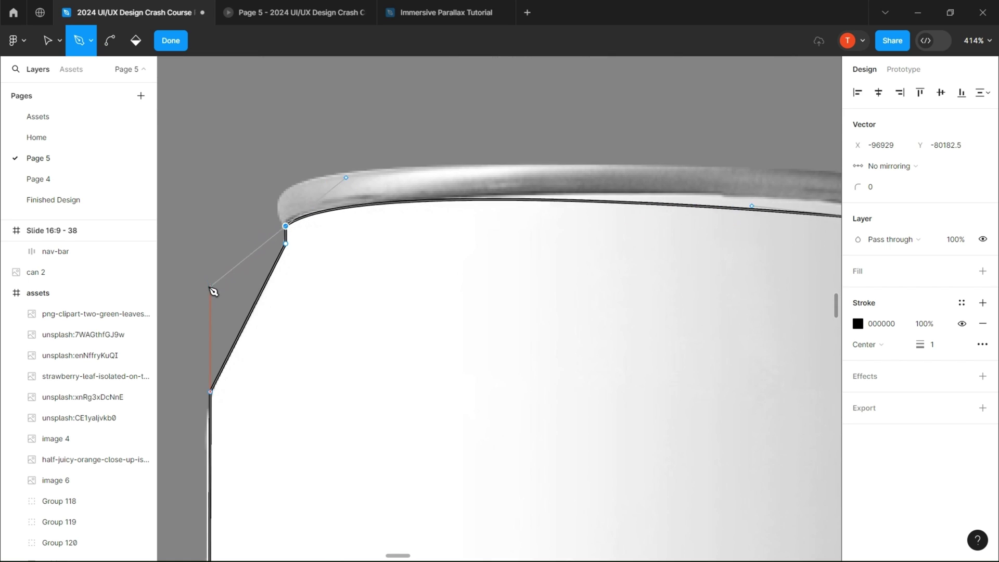
Adjust the anchor point and curve handles at the outline's upper-right corner to follow the underside of the can's rim
{"action": "left_click_drag", "start_coordinate": [573, 260], "coordinate": [240, 273]}
{"action": "key", "text": "v"}
{"action": "left_click", "coordinate": [743, 242]}
{"action": "scroll", "coordinate": [747, 245], "scroll_direction": "up", "scroll_amount": 9}
{"action": "mouse_move", "coordinate": [733, 230]}
{"action": "left_mouse_down"}
{"action": "mouse_move", "coordinate": [724, 225]}
{"action": "mouse_move", "coordinate": [733, 230]}
{"action": "left_mouse_up"}
{"action": "scroll", "coordinate": [694, 221], "scroll_direction": "down", "scroll_amount": 8}
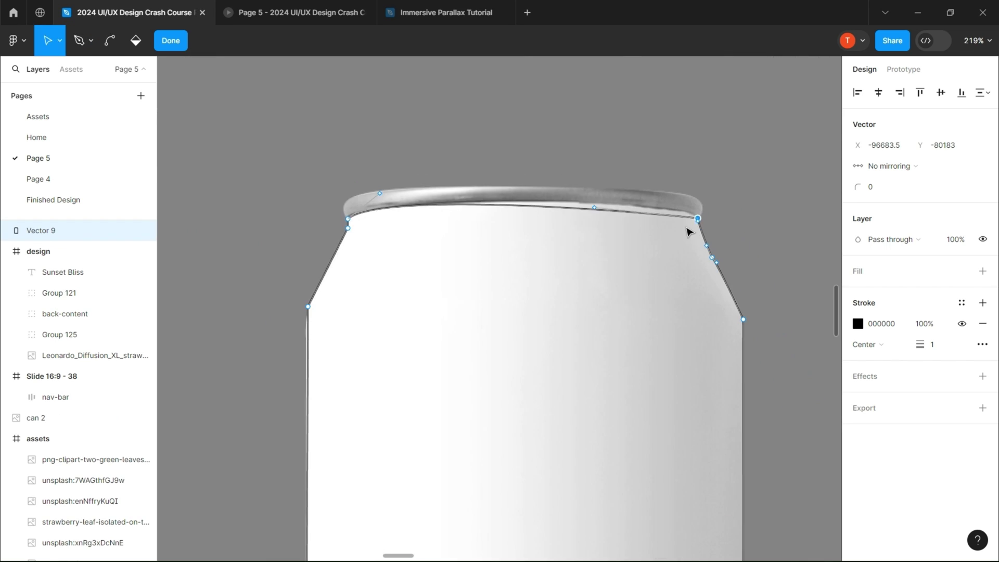
{"action": "scroll", "coordinate": [669, 229], "scroll_direction": "up", "scroll_amount": 3}
{"action": "left_click_drag", "start_coordinate": [514, 312], "coordinate": [764, 286]}
{"action": "scroll", "coordinate": [770, 292], "scroll_direction": "up", "scroll_amount": 5}
{"action": "scroll", "coordinate": [464, 312], "scroll_direction": "down", "scroll_amount": 7}
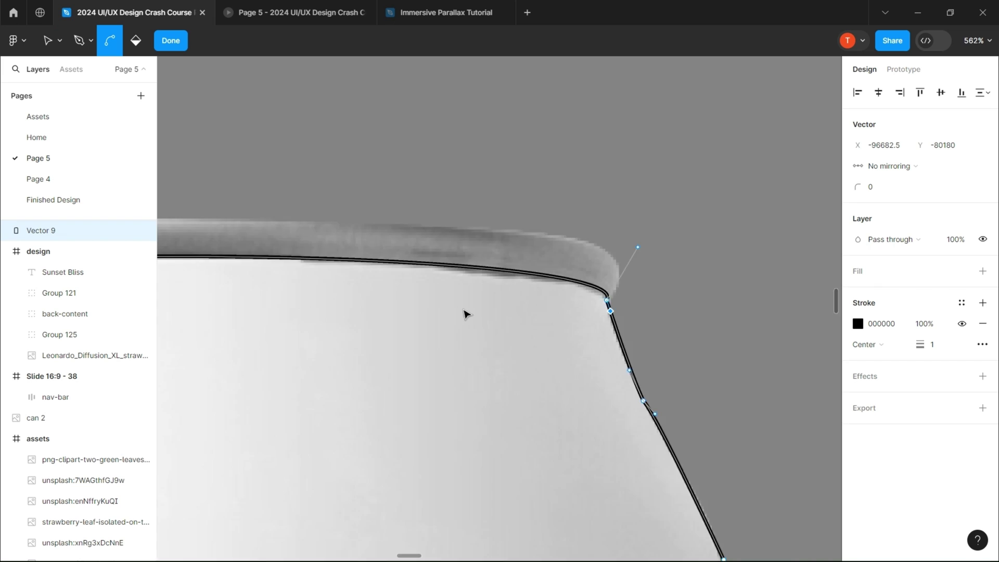
{"action": "scroll", "coordinate": [408, 167], "scroll_direction": "up", "scroll_amount": 5}
Give the can outline a solid DADADA fill, remove its black stroke and finish editing the vector
{"action": "scroll", "coordinate": [400, 343], "scroll_direction": "down", "scroll_amount": 10}
{"action": "scroll", "coordinate": [433, 321], "scroll_direction": "up", "scroll_amount": 3}
{"action": "left_click", "coordinate": [983, 271]}
{"action": "left_click", "coordinate": [983, 345]}
{"action": "left_click", "coordinate": [858, 292]}
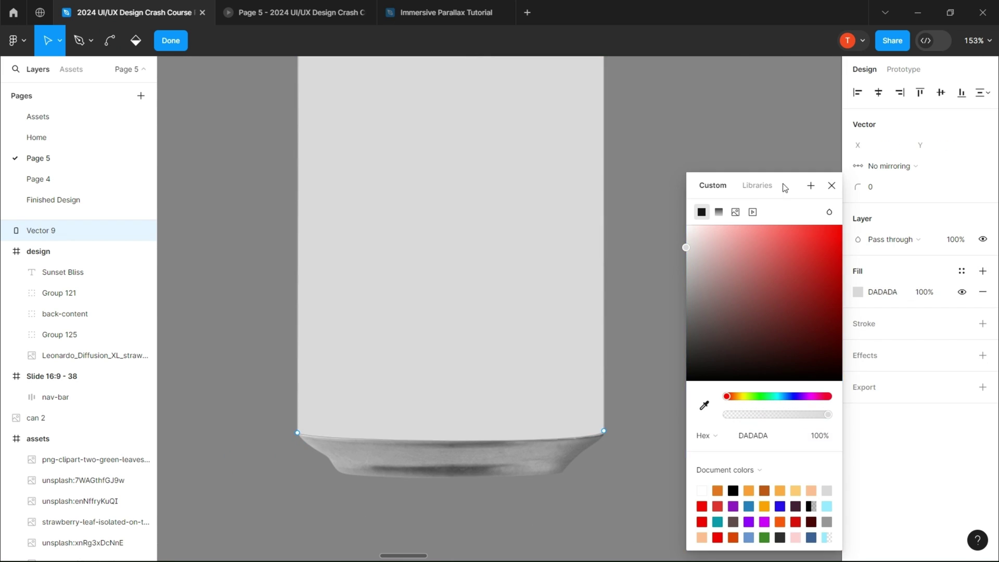
{"action": "left_click", "coordinate": [832, 185]}
{"action": "scroll", "coordinate": [345, 245], "scroll_direction": "up", "scroll_amount": 7}
{"action": "scroll", "coordinate": [346, 245], "scroll_direction": "down", "scroll_amount": 12}
{"action": "mouse_move", "coordinate": [510, 289]}
{"action": "left_mouse_down"}
{"action": "mouse_move", "coordinate": [651, 258]}
{"action": "mouse_move", "coordinate": [572, 289]}
{"action": "left_mouse_up"}
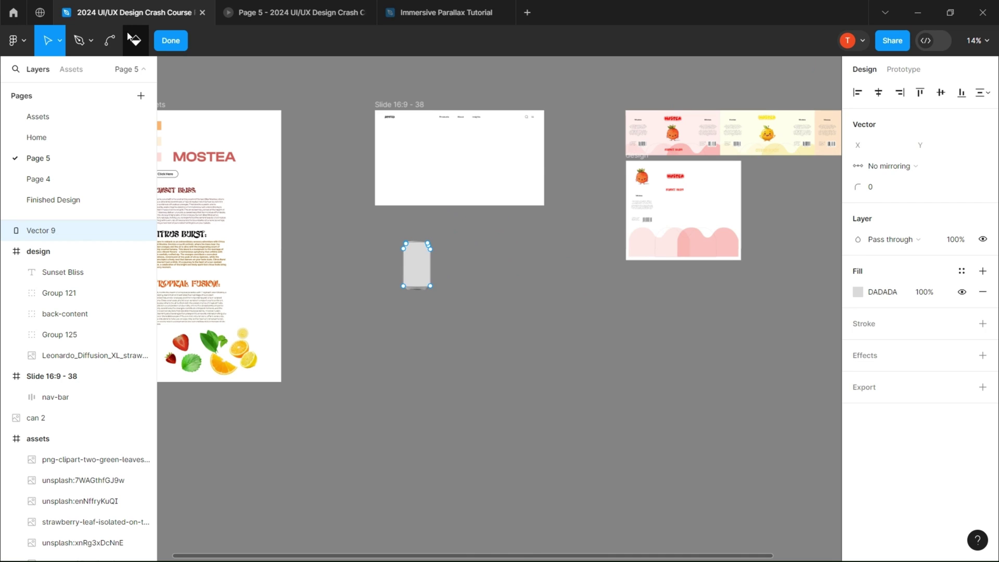
{"action": "left_click", "coordinate": [168, 41]}
Check the width and height of the three-flavour label strip and look over the design frame below it
{"action": "left_click_drag", "start_coordinate": [536, 185], "coordinate": [302, 187]}
{"action": "scroll", "coordinate": [573, 204], "scroll_direction": "up", "scroll_amount": 3}
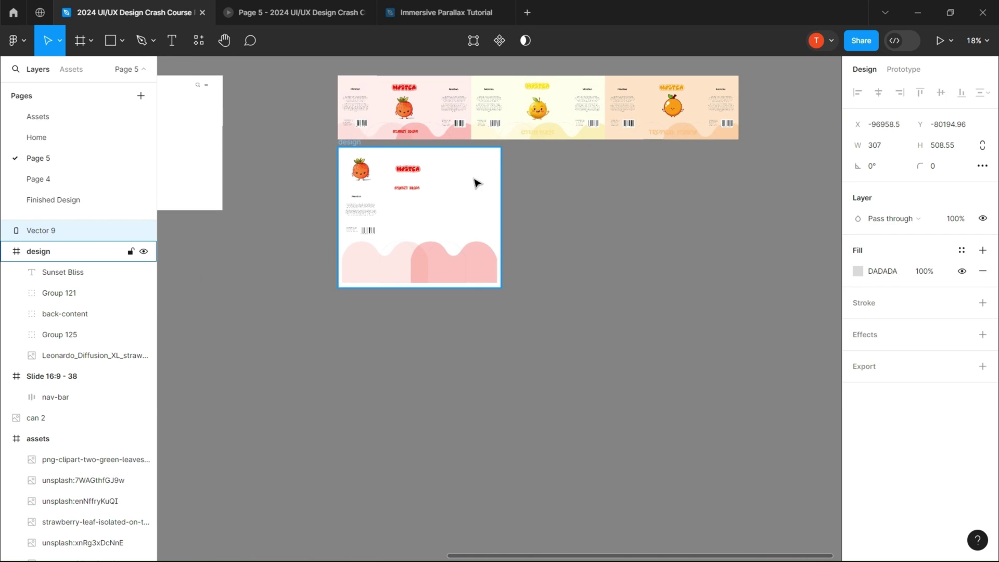
{"action": "scroll", "coordinate": [586, 183], "scroll_direction": "up", "scroll_amount": 5}
{"action": "left_click", "coordinate": [414, 101]}
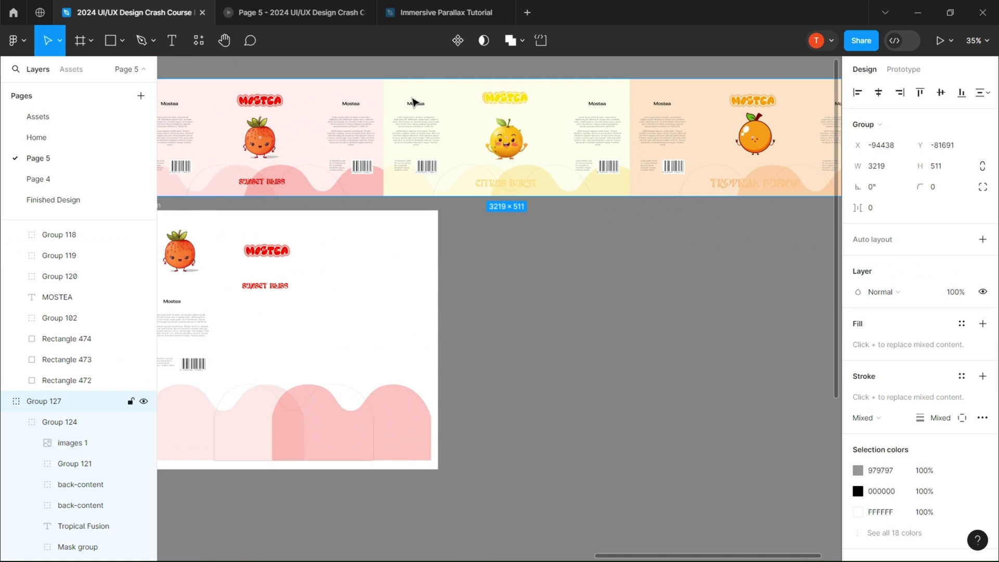
{"action": "scroll", "coordinate": [513, 168], "scroll_direction": "left", "scroll_amount": 3}
{"action": "scroll", "coordinate": [512, 168], "scroll_direction": "up", "scroll_amount": 1}
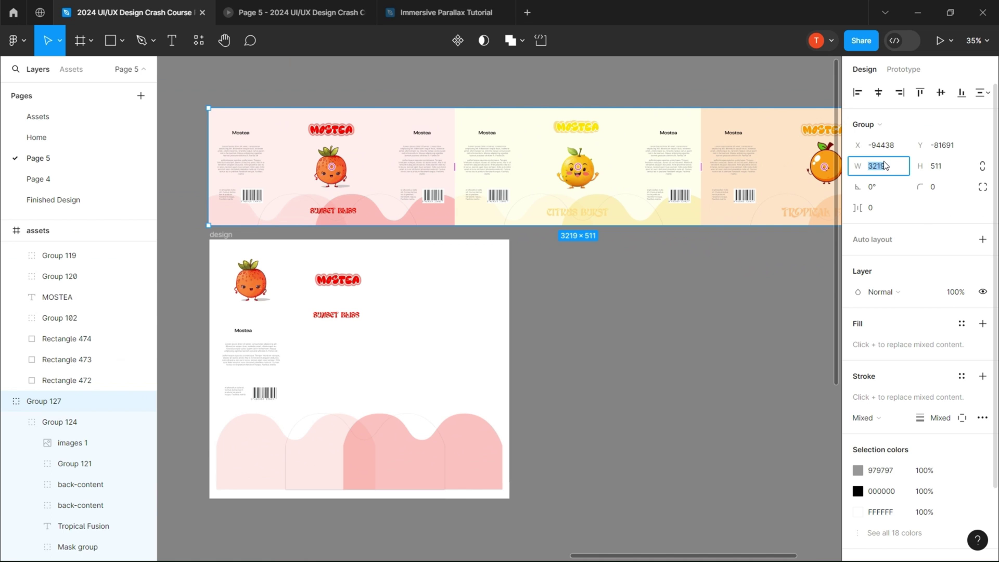
{"action": "scroll", "coordinate": [597, 303], "scroll_direction": "down", "scroll_amount": 5}
{"action": "scroll", "coordinate": [521, 224], "scroll_direction": "right", "scroll_amount": 5}
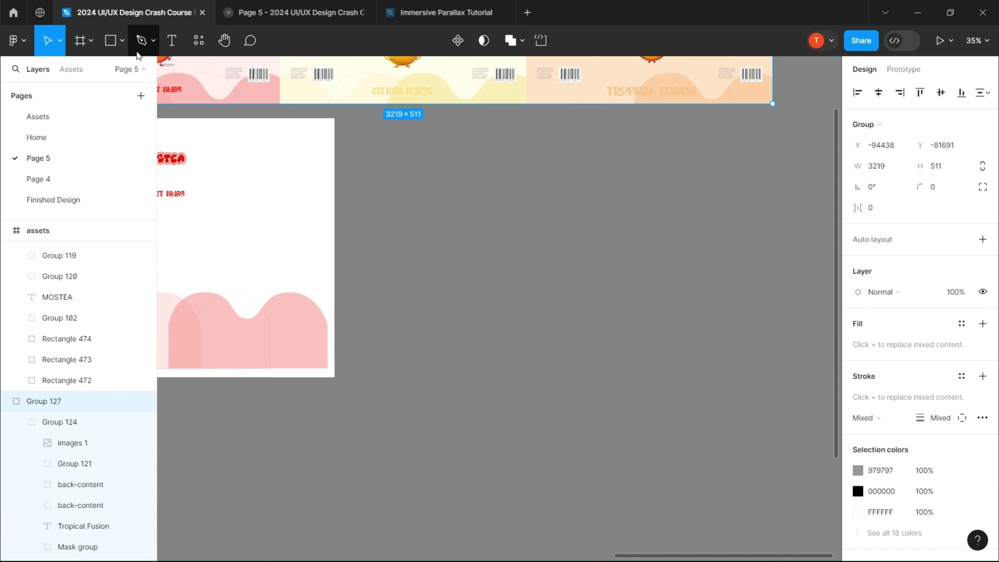
{"action": "left_click", "coordinate": [450, 193]}
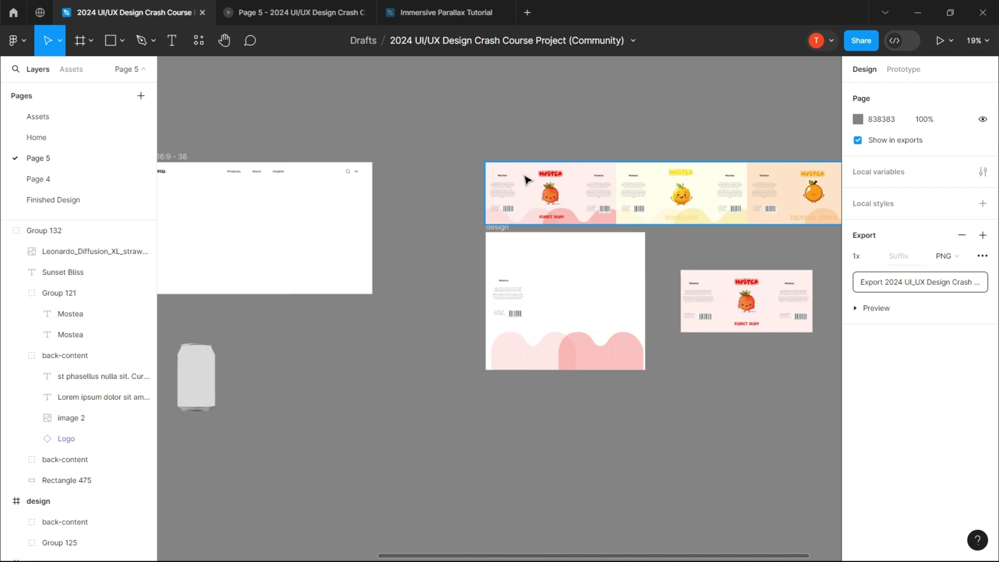
Move the three-flavour label strip down beside the grey can shape, at about X -96287, Y -79686
{"action": "left_click", "coordinate": [519, 171]}
{"action": "left_click_drag", "start_coordinate": [524, 173], "coordinate": [296, 419]}
{"action": "scroll", "coordinate": [322, 341], "scroll_direction": "up", "scroll_amount": 3}
{"action": "left_click_drag", "start_coordinate": [306, 378], "coordinate": [444, 273]}
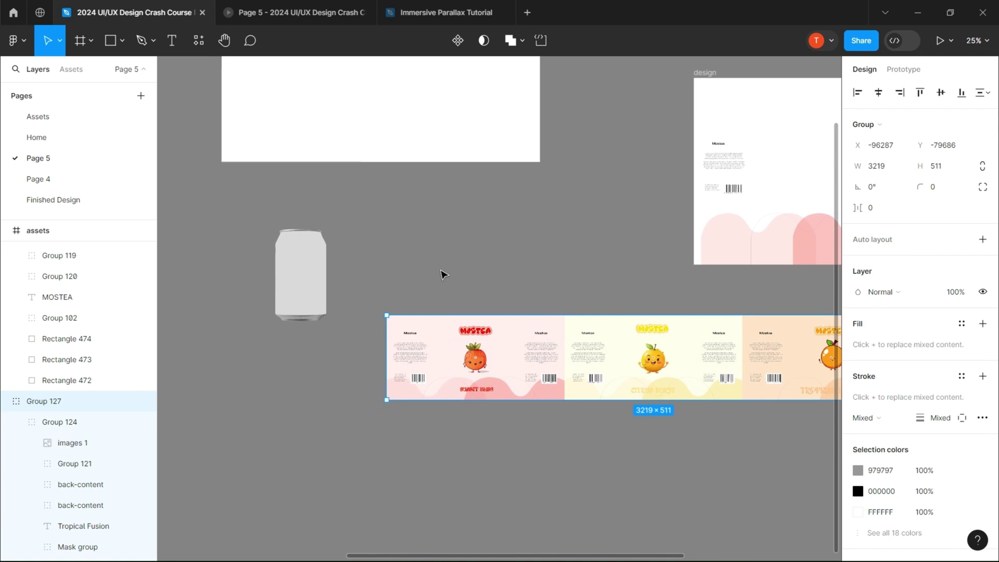
Move the three-flavour label strip over the grey can shape, with the Sunset Bliss front centred on it, at X -97357, Y -80195
{"action": "scroll", "coordinate": [437, 305], "scroll_direction": "up", "scroll_amount": 3}
{"action": "left_click_drag", "start_coordinate": [459, 388], "coordinate": [386, 279]}
{"action": "scroll", "coordinate": [348, 415], "scroll_direction": "up", "scroll_amount": 1}
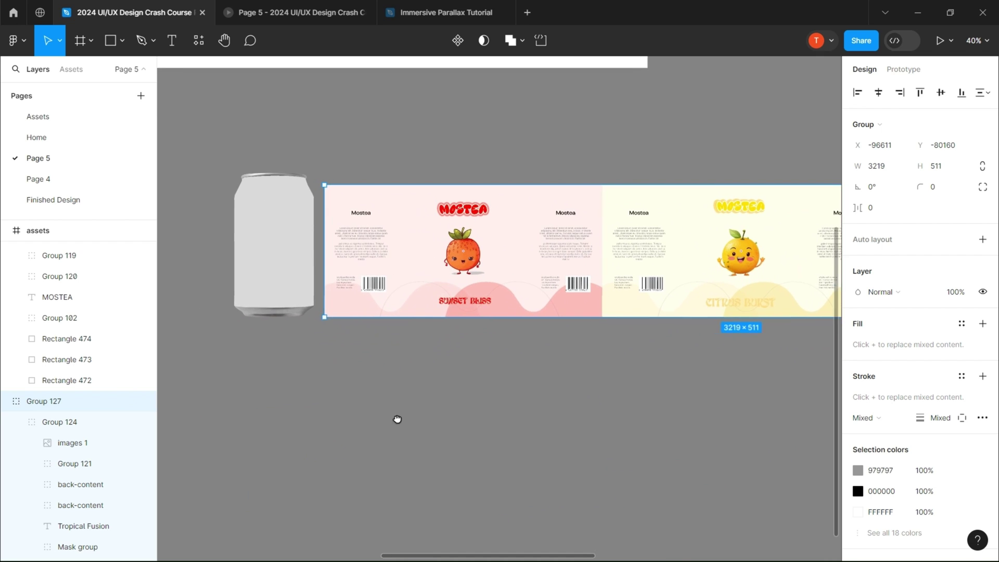
{"action": "scroll", "coordinate": [397, 417], "scroll_direction": "up", "scroll_amount": 1}
{"action": "left_click", "coordinate": [336, 313]}
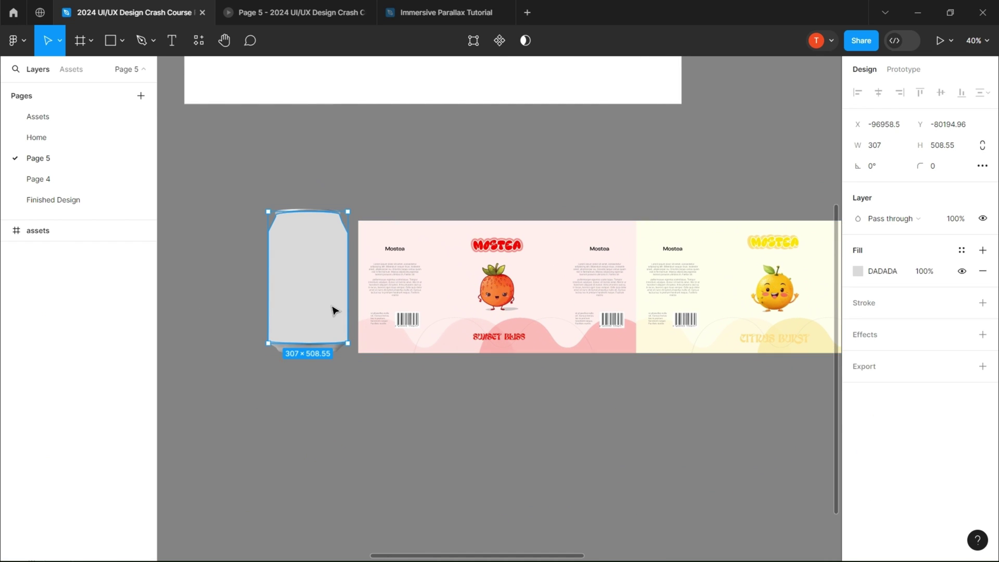
{"action": "left_click", "coordinate": [549, 278]}
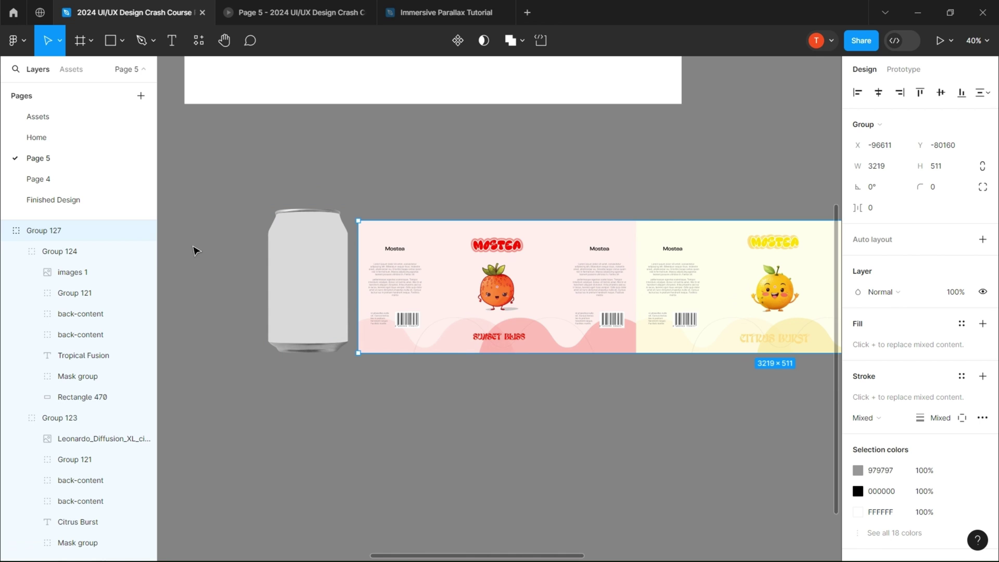
{"action": "left_click", "coordinate": [6, 232]}
{"action": "left_click_drag", "start_coordinate": [560, 304], "coordinate": [366, 295]}
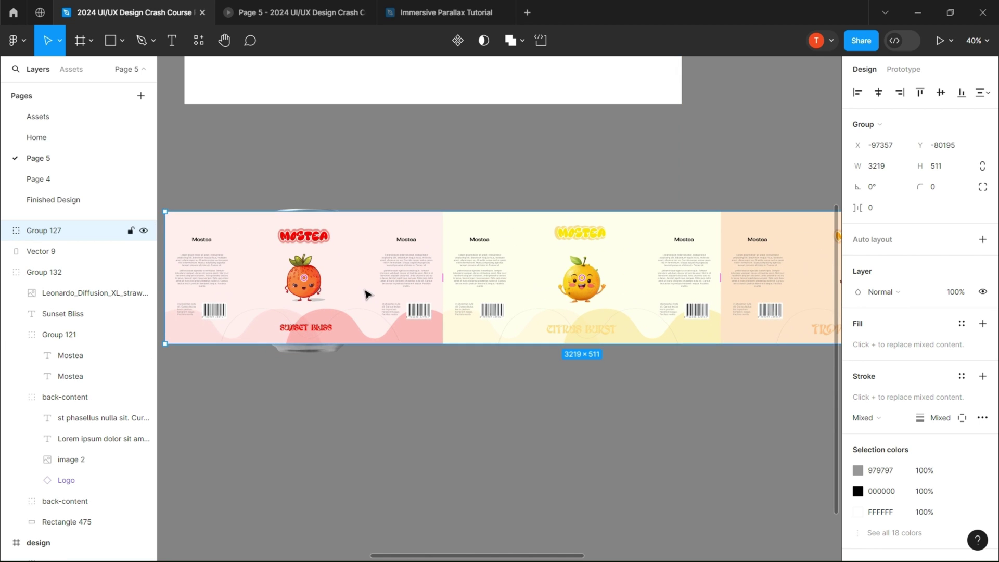
Mask the label strip with the can outline and set the strip's blend mode to Multiply
{"action": "left_click", "coordinate": [54, 252], "text": "shift"}
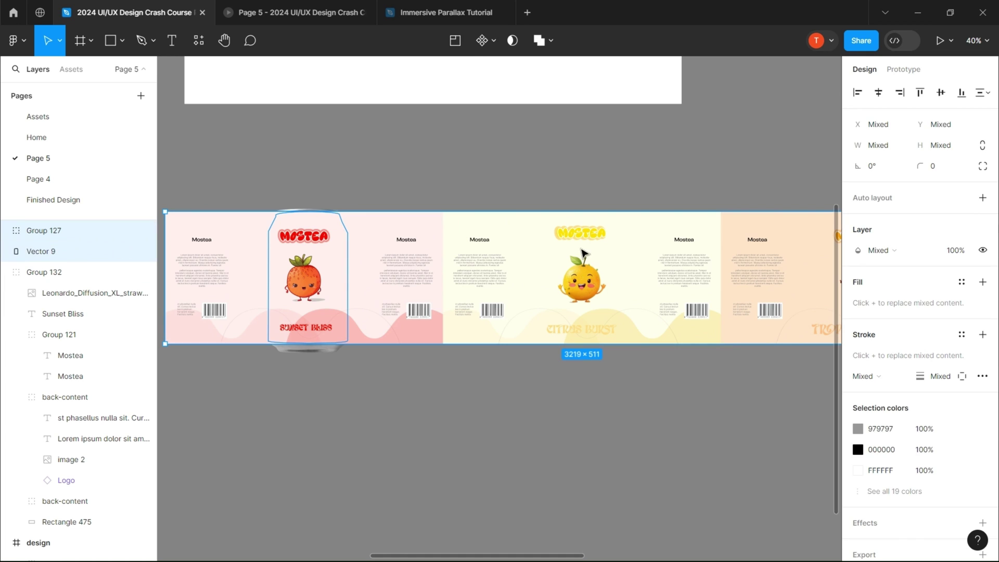
{"action": "left_click", "coordinate": [512, 44]}
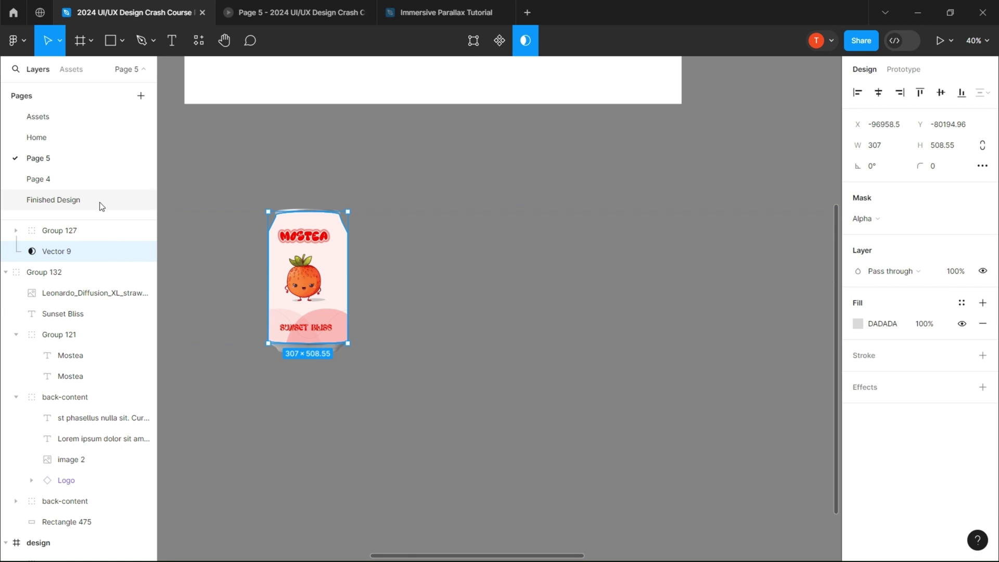
{"action": "left_click", "coordinate": [83, 228]}
{"action": "left_click", "coordinate": [915, 297]}
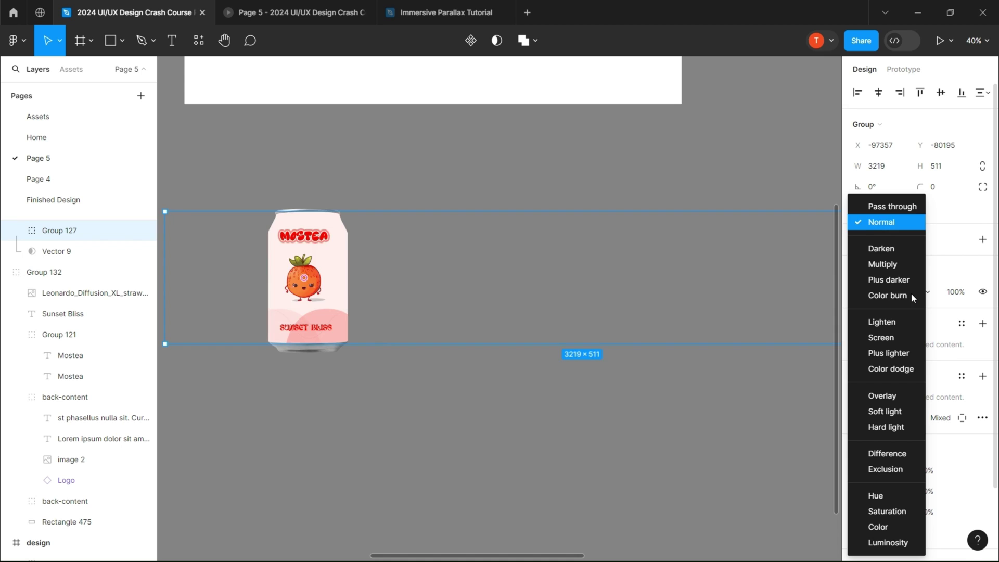
{"action": "left_click", "coordinate": [880, 264]}
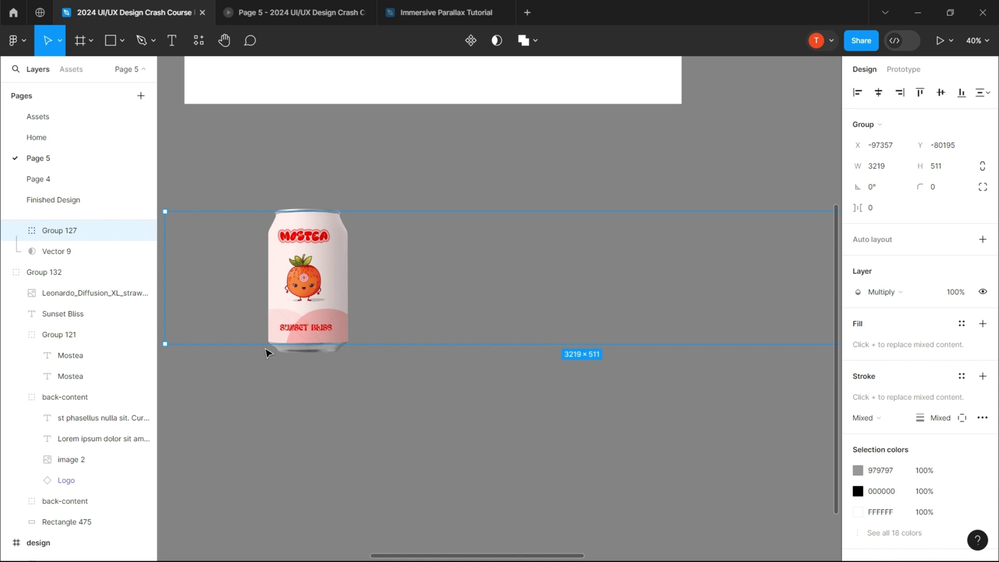
Try sliding the masked label strip to X -98439 to show the Citrus Burst flavour, and undo the move
{"action": "scroll", "coordinate": [265, 354], "scroll_direction": "up", "scroll_amount": 3}
{"action": "left_click_drag", "start_coordinate": [354, 415], "coordinate": [430, 443]}
{"action": "scroll", "coordinate": [404, 420], "scroll_direction": "down", "scroll_amount": 4}
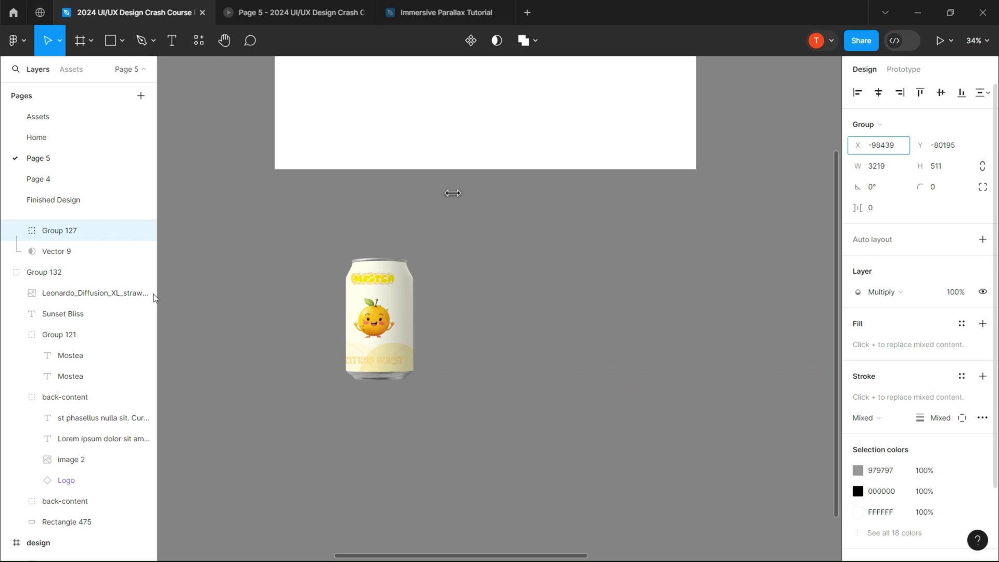
{"action": "key", "text": "ctrl+z"}
Group the can image together with its masked label strip
{"action": "left_click", "coordinate": [428, 420]}
{"action": "scroll", "coordinate": [426, 419], "scroll_direction": "down", "scroll_amount": 3}
{"action": "left_click_drag", "start_coordinate": [343, 285], "coordinate": [467, 403]}
{"action": "key", "text": "ctrl+g"}
{"action": "left_click", "coordinate": [399, 421]}
Cover the Slide 16:9 - 38 frame with a 1920 × 1080 rectangle filled with the pink FFDADA sampled from the assets swatch
{"action": "scroll", "coordinate": [540, 330], "scroll_direction": "up", "scroll_amount": 4}
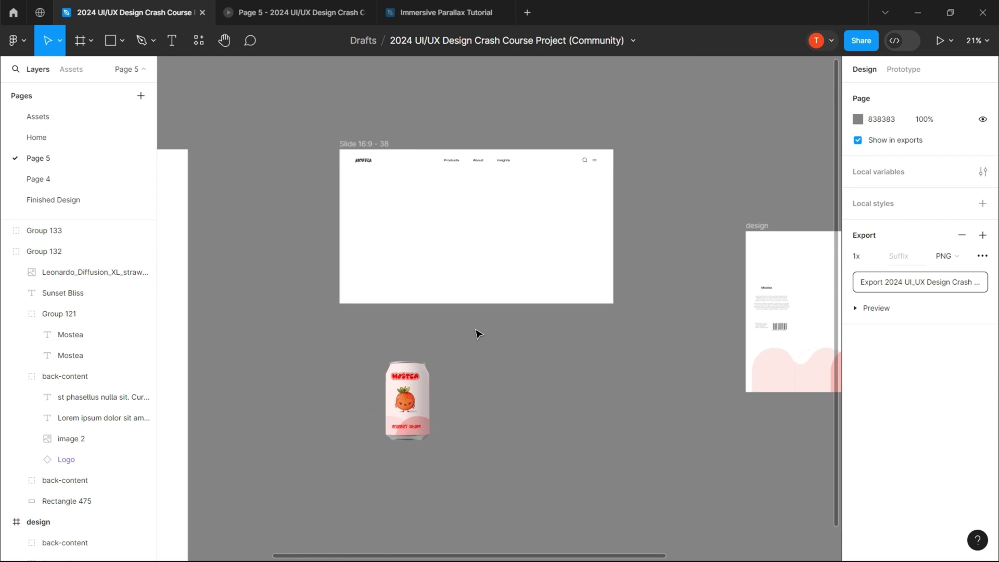
{"action": "scroll", "coordinate": [598, 372], "scroll_direction": "up", "scroll_amount": 3}
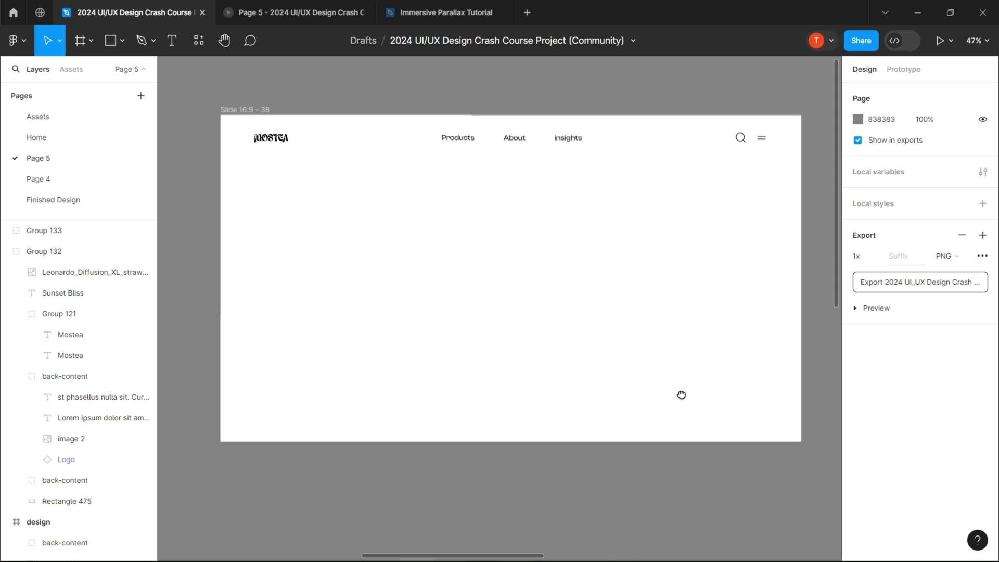
{"action": "left_click", "coordinate": [118, 37]}
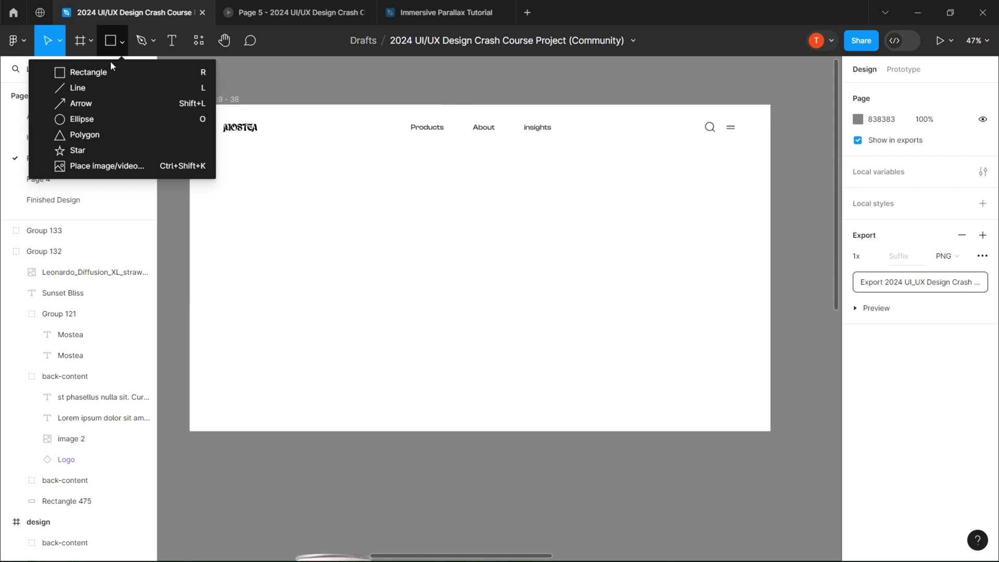
{"action": "left_click", "coordinate": [234, 100]}
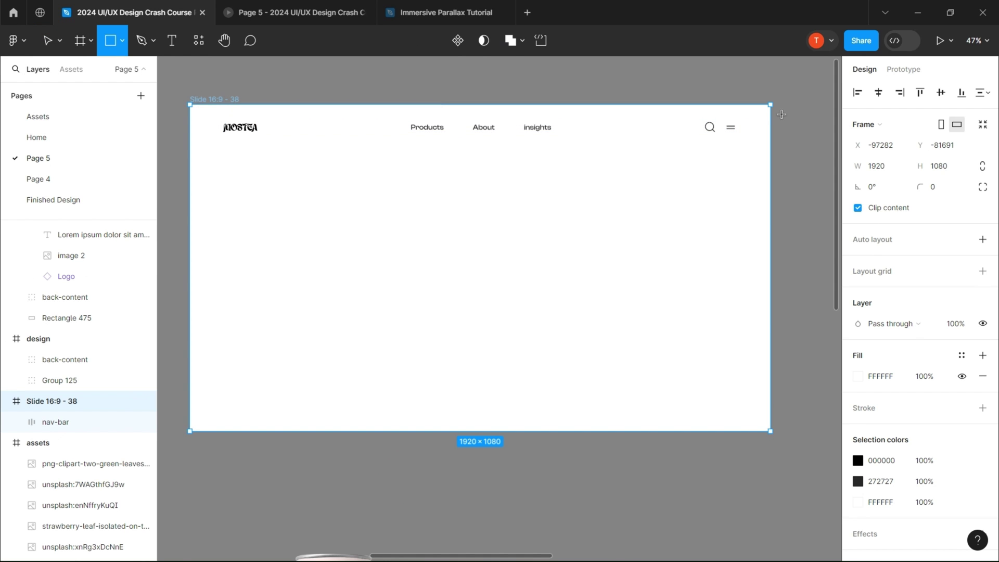
{"action": "mouse_move", "coordinate": [769, 105]}
{"action": "left_mouse_down"}
{"action": "mouse_move", "coordinate": [743, 431]}
{"action": "mouse_move", "coordinate": [188, 432]}
{"action": "left_mouse_up"}
{"action": "scroll", "coordinate": [359, 466], "scroll_direction": "down", "scroll_amount": 6}
{"action": "left_click", "coordinate": [858, 355]}
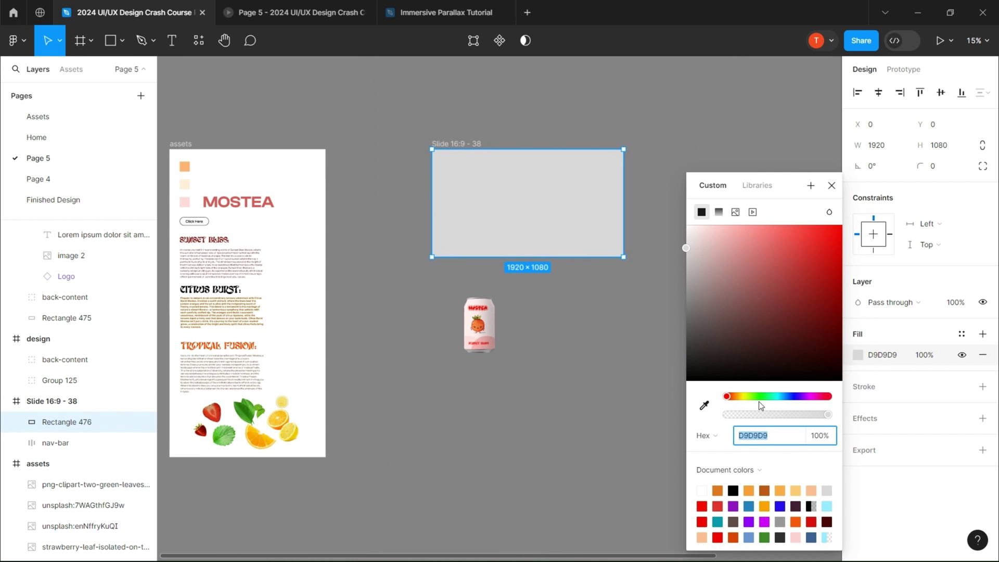
{"action": "left_click", "coordinate": [705, 406]}
{"action": "left_click", "coordinate": [186, 202]}
Duplicate the pink background rectangle and fill the copy with the cream FFEFDA sampled from the assets swatch
{"action": "left_click", "coordinate": [378, 114]}
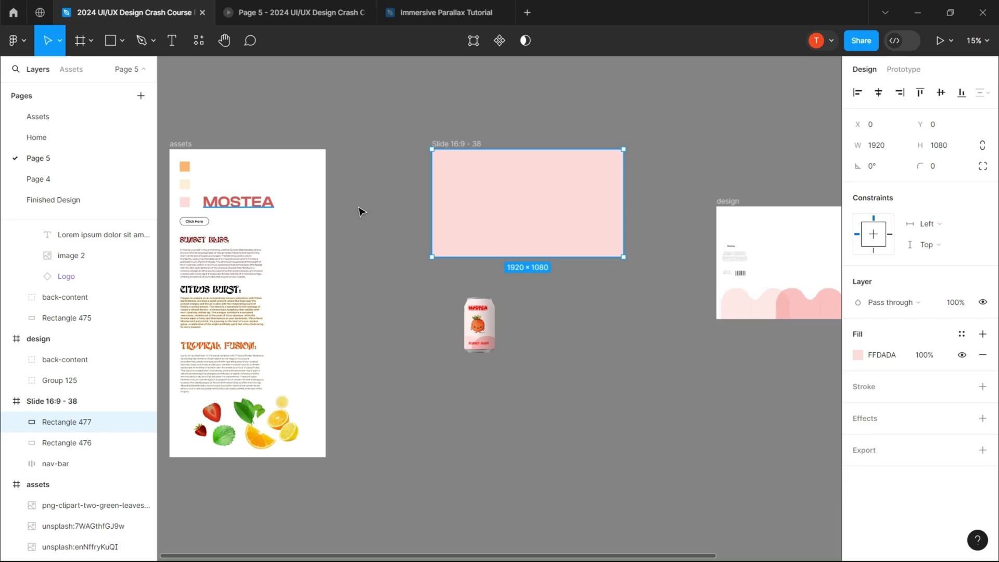
{"action": "left_click", "coordinate": [857, 355]}
{"action": "left_click", "coordinate": [705, 406]}
{"action": "left_click", "coordinate": [185, 185]}
{"action": "left_click", "coordinate": [577, 180]}
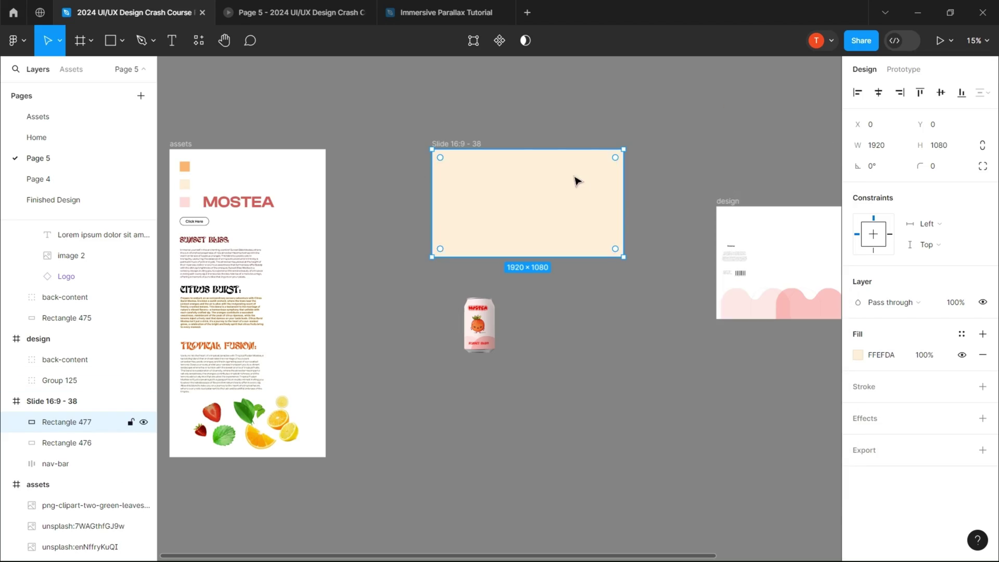
Duplicate the cream background rectangle and fill the copy with the orange FFB470 sampled from the assets swatch
{"action": "key", "text": "ctrl+d"}
{"action": "left_click", "coordinate": [857, 355]}
{"action": "left_click", "coordinate": [705, 406]}
{"action": "left_click", "coordinate": [185, 166]}
Group the three coloured background rectangles and place the group beneath the nav-bar in the layer order
{"action": "left_click", "coordinate": [67, 464], "text": "shift"}
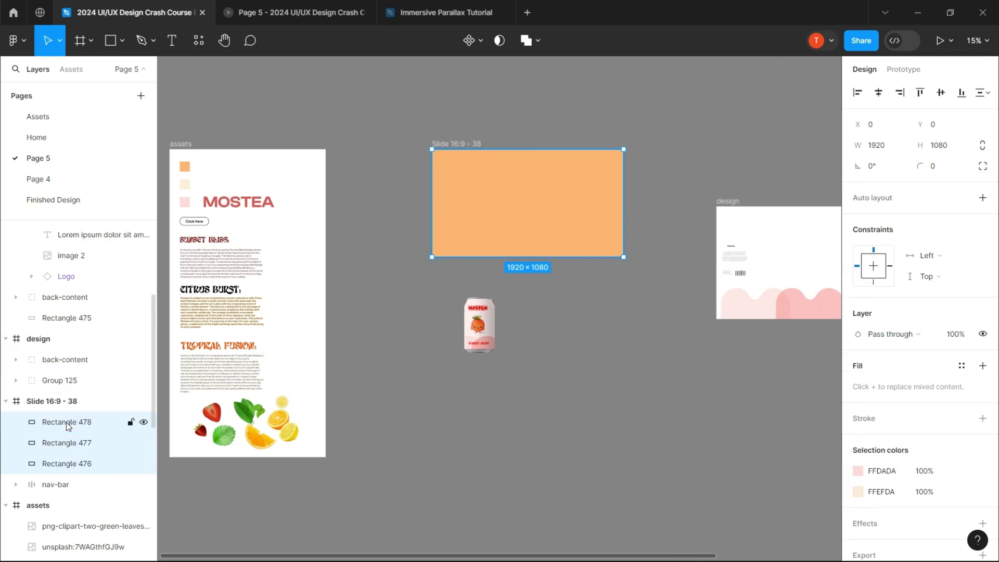
{"action": "key", "text": "ctrl+g"}
{"action": "left_click_drag", "start_coordinate": [64, 423], "coordinate": [37, 453]}
Try collapsing the orange and cream background rectangles by entering a width of 0, and undo the changes
{"action": "left_click", "coordinate": [16, 442]}
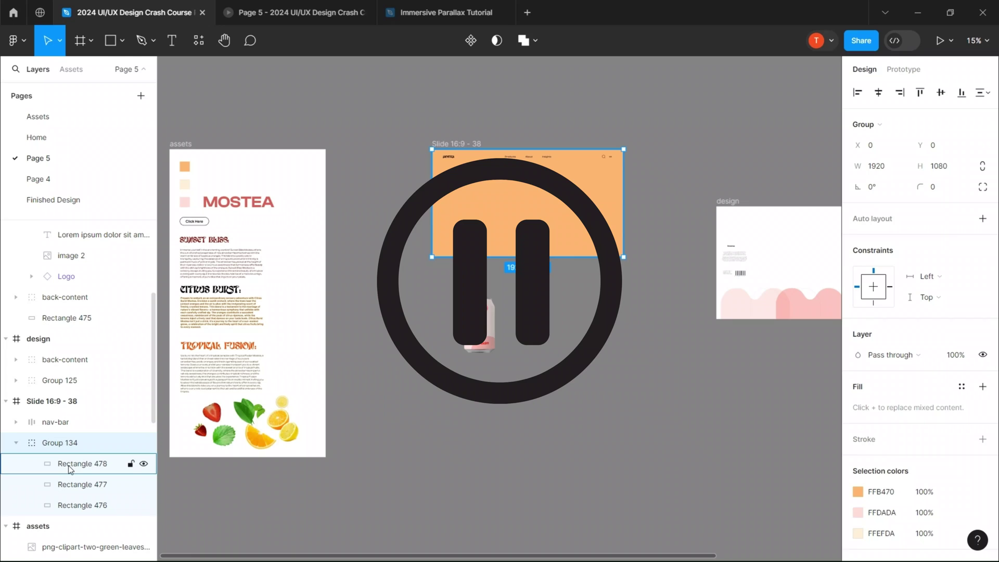
{"action": "left_click", "coordinate": [69, 467]}
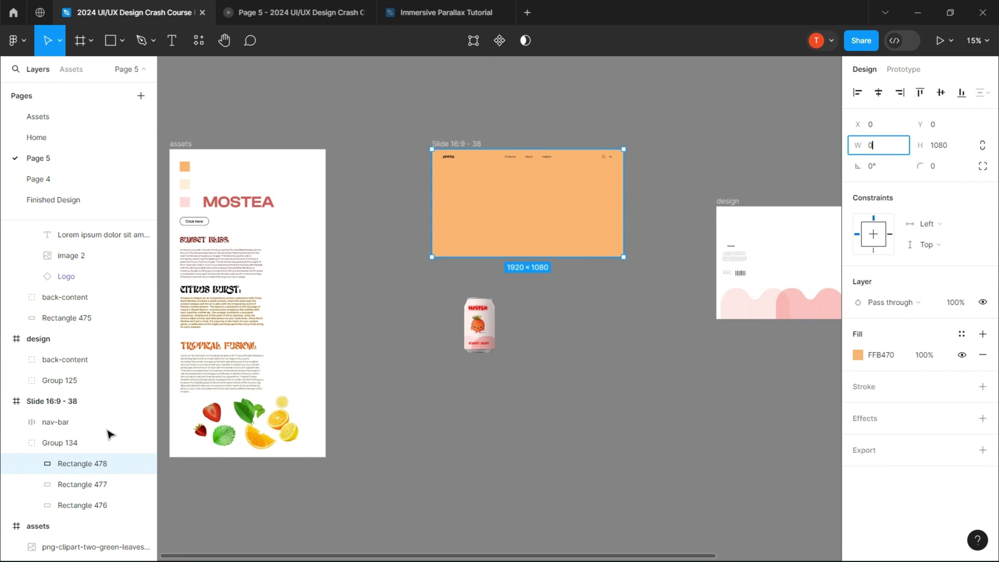
{"action": "type", "text": "0"}
{"action": "left_click", "coordinate": [74, 485]}
{"action": "key", "text": "shift+h"}
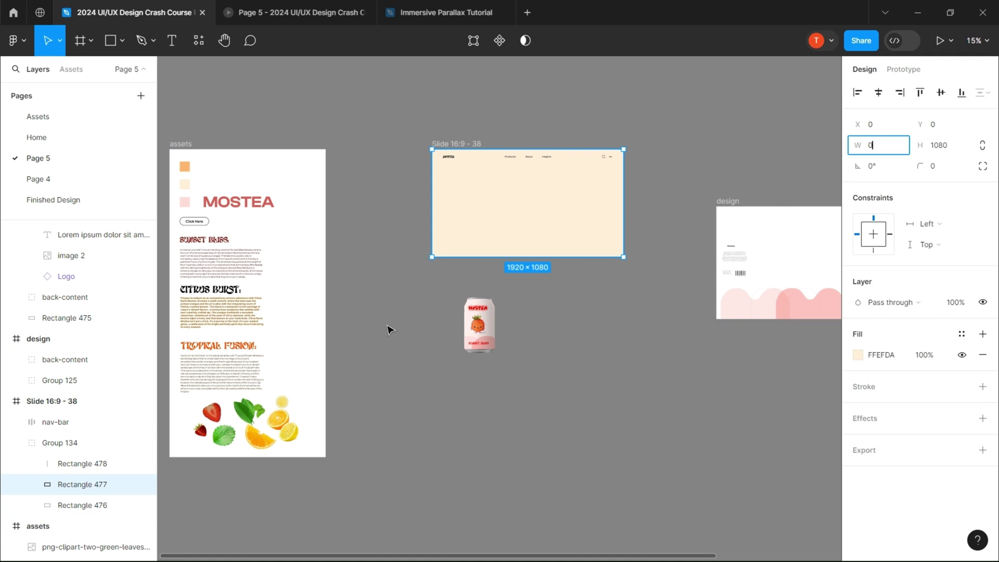
{"action": "type", "text": "0"}
{"action": "left_click", "coordinate": [86, 463]}
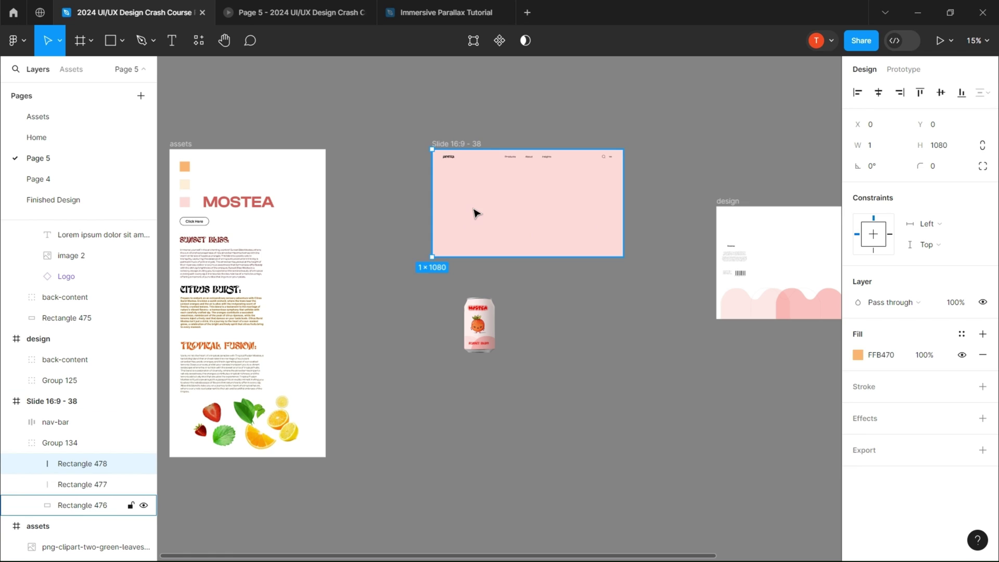
{"action": "key", "text": "ctrl+z"}
{"action": "key", "text": "ctrl+z"}
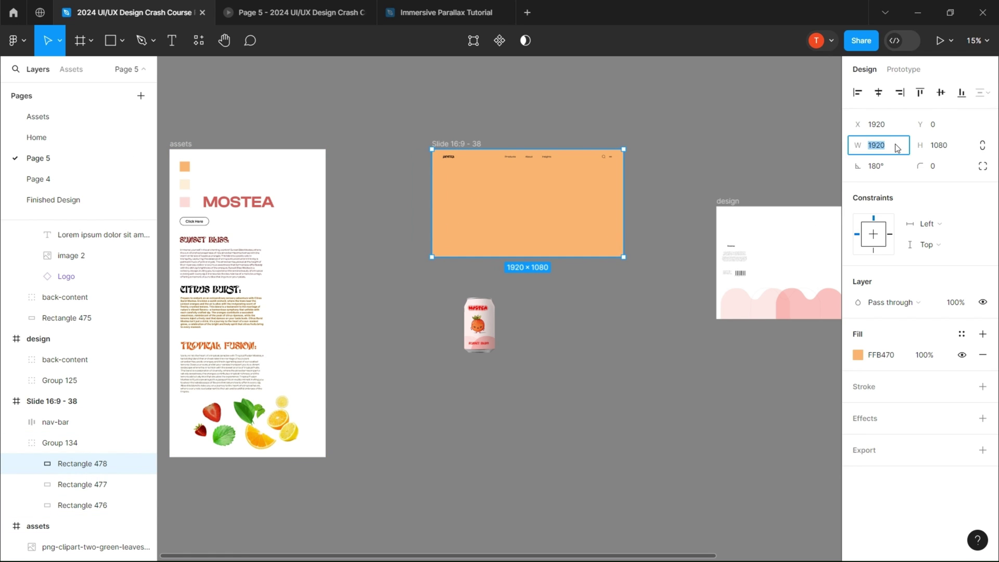
Flip the orange and cream background rectangles horizontally and set each one's width to 1 at the slide's right edge, X 1920
{"action": "left_click", "coordinate": [78, 484]}
{"action": "type", "text": "1"}
{"action": "key", "text": "Return"}
{"action": "left_click", "coordinate": [83, 464]}
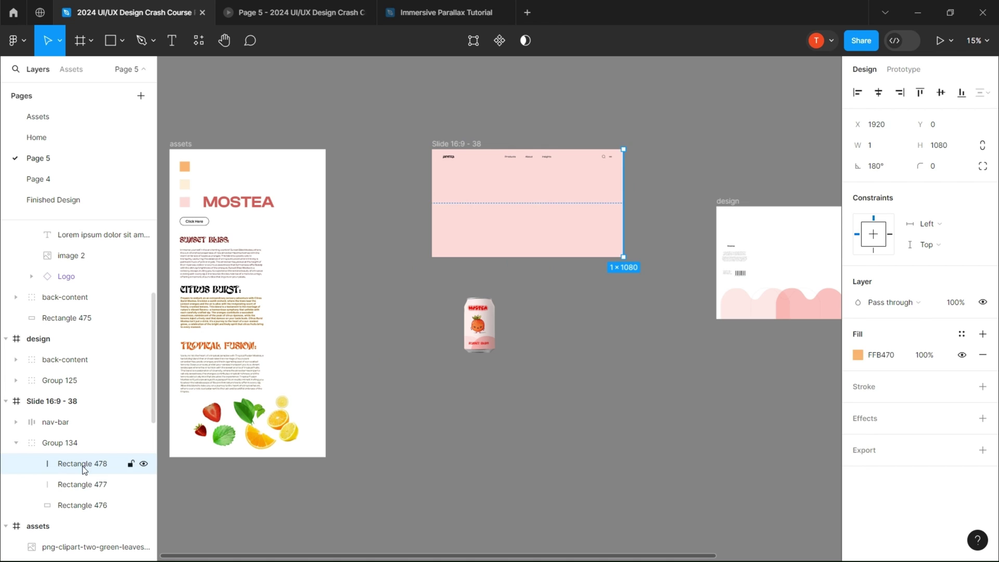
{"action": "left_click", "coordinate": [82, 484]}
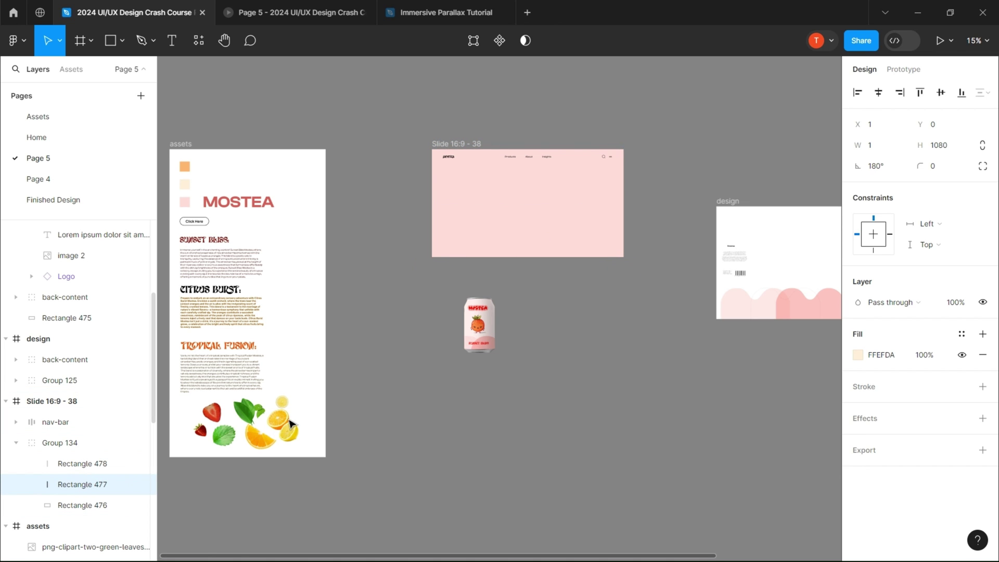
{"action": "key", "text": "ctrl+z"}
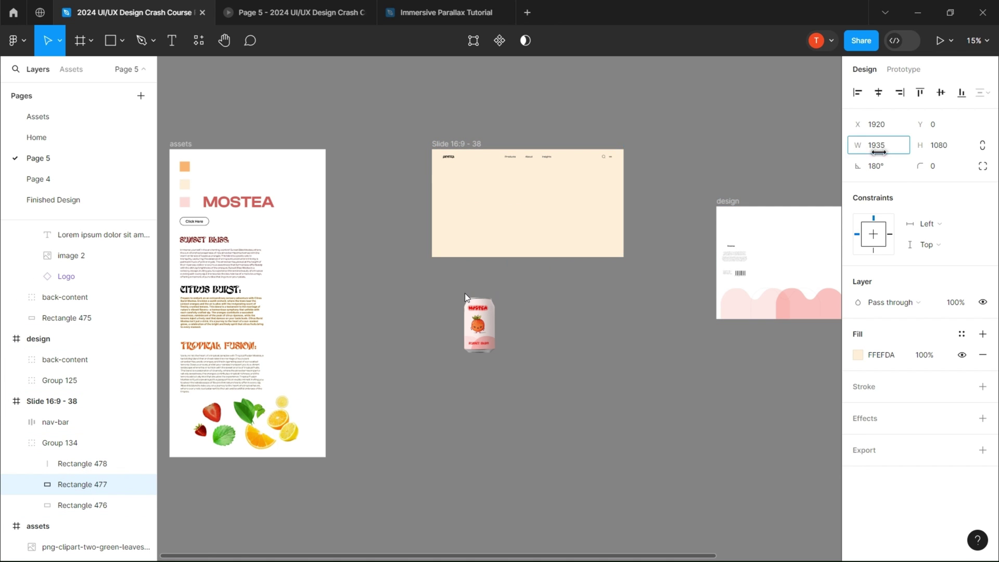
{"action": "left_click", "coordinate": [35, 443]}
{"action": "left_click", "coordinate": [15, 443]}
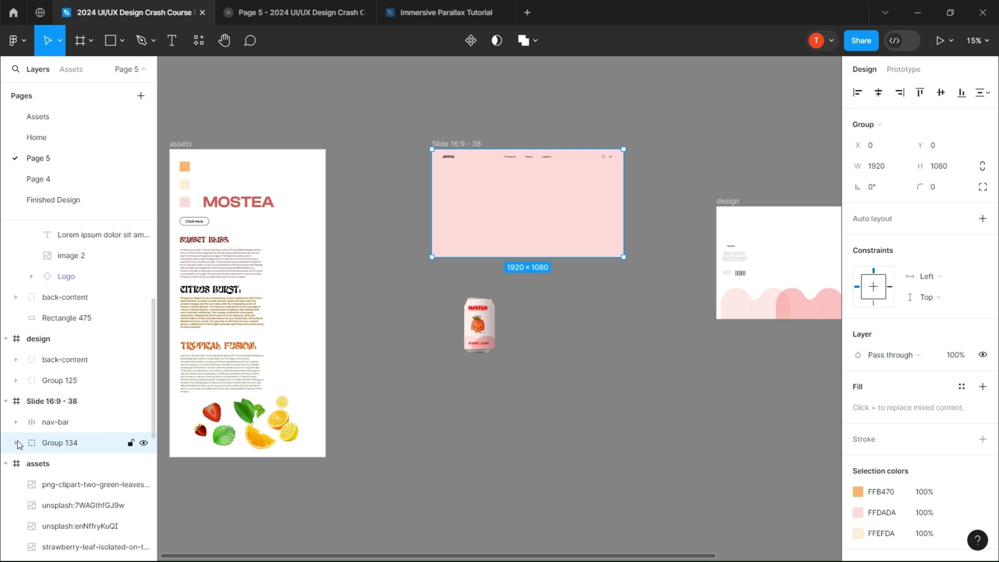
Flip the slide horizontally with rulers shown, and draw a wide content frame below its navigation bar that extends past the slide's left edge
{"action": "left_click", "coordinate": [553, 314]}
{"action": "scroll", "coordinate": [537, 344], "scroll_direction": "down", "scroll_amount": 3}
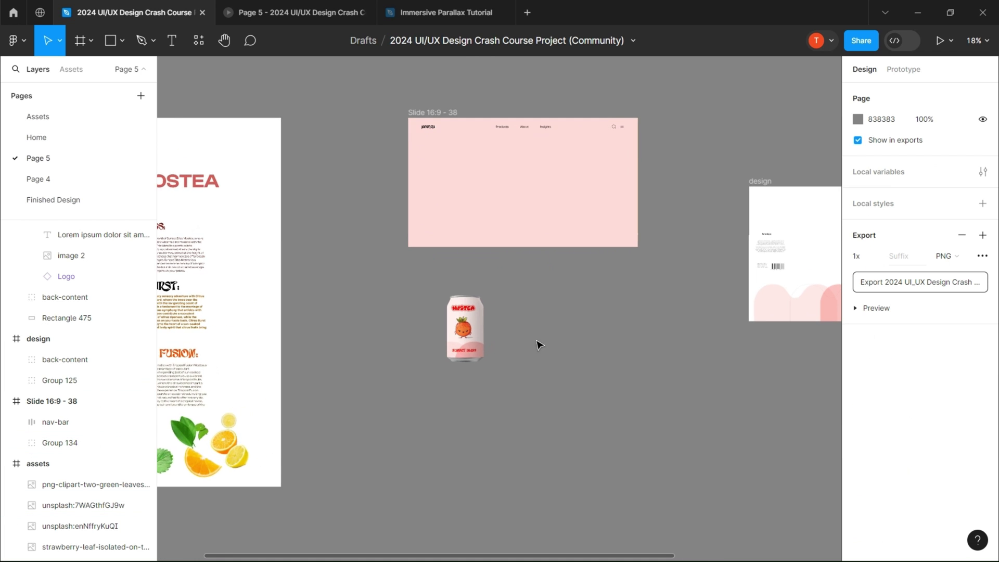
{"action": "left_click_drag", "start_coordinate": [523, 357], "coordinate": [644, 241]}
{"action": "scroll", "coordinate": [569, 288], "scroll_direction": "up", "scroll_amount": 4}
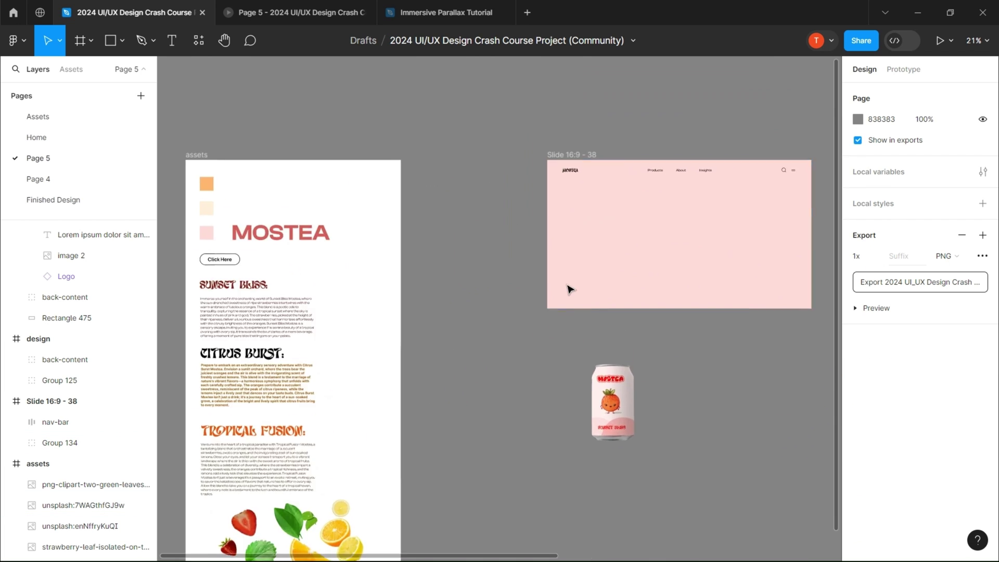
{"action": "left_click", "coordinate": [430, 87]}
{"action": "key", "text": "f"}
{"action": "key", "text": "shift+h"}
{"action": "key", "text": "shift+r"}
{"action": "scroll", "coordinate": [320, 125], "scroll_direction": "right", "scroll_amount": 3}
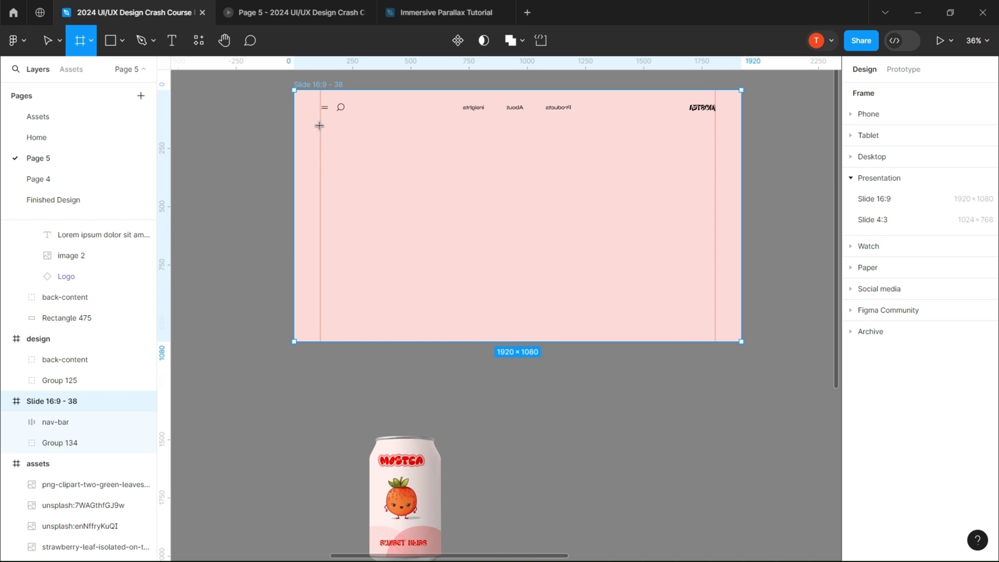
{"action": "mouse_move", "coordinate": [511, 127]}
{"action": "left_mouse_down"}
{"action": "mouse_move", "coordinate": [136, 331]}
{"action": "mouse_move", "coordinate": [149, 321]}
{"action": "left_mouse_up"}
Move the Sunset Bliss heading and paragraph from the assets frame into the content frame, against the slide's left guide at Y 176
{"action": "scroll", "coordinate": [453, 397], "scroll_direction": "down", "scroll_amount": 3}
{"action": "mouse_move", "coordinate": [244, 236]}
{"action": "left_mouse_down"}
{"action": "mouse_move", "coordinate": [739, 125]}
{"action": "mouse_move", "coordinate": [707, 106]}
{"action": "left_mouse_up"}
{"action": "scroll", "coordinate": [707, 105], "scroll_direction": "right", "scroll_amount": 3}
{"action": "left_click", "coordinate": [604, 263]}
{"action": "scroll", "coordinate": [609, 176], "scroll_direction": "up", "scroll_amount": 3}
{"action": "left_click_drag", "start_coordinate": [540, 139], "coordinate": [539, 166]}
{"action": "scroll", "coordinate": [540, 166], "scroll_direction": "down", "scroll_amount": 4}
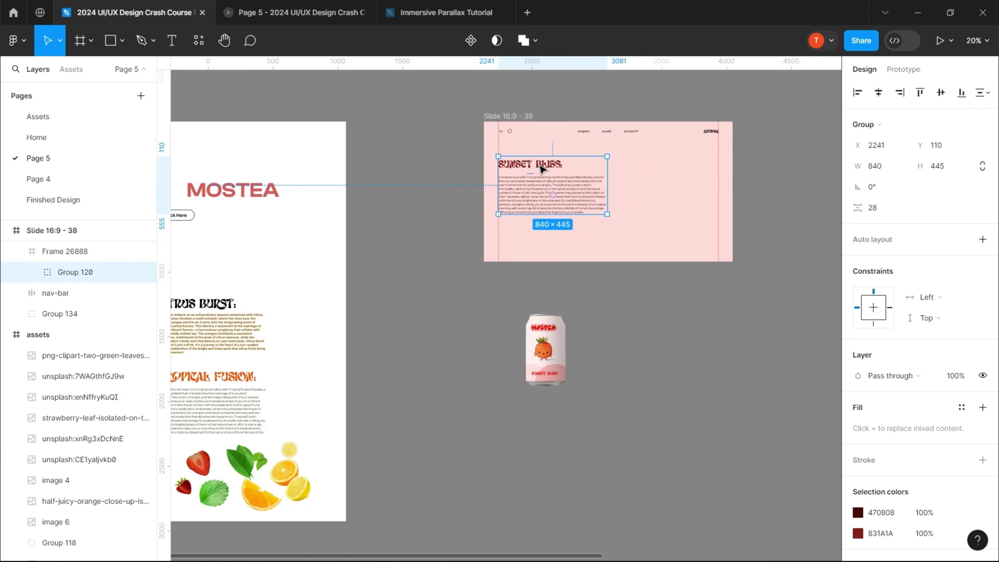
{"action": "left_click", "coordinate": [269, 12]}
{"action": "left_click", "coordinate": [140, 13]}
{"action": "scroll", "coordinate": [546, 307], "scroll_direction": "up", "scroll_amount": 5}
{"action": "left_click_drag", "start_coordinate": [534, 281], "coordinate": [534, 303]}
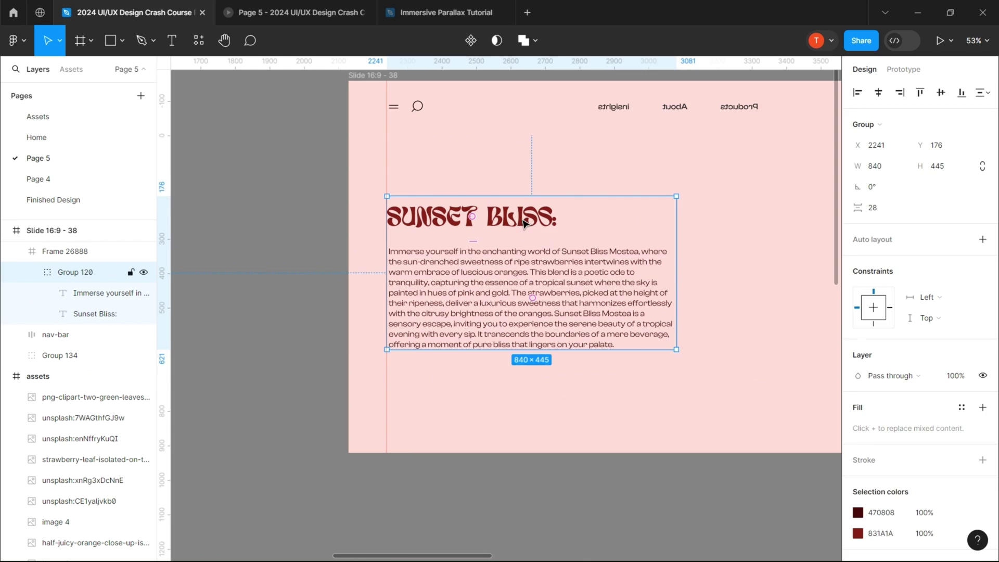
Move the Citrus Burst and Tropical Fusion text blocks into the content frame, outside the slide's left edge and level with Sunset Bliss
{"action": "scroll", "coordinate": [408, 209], "scroll_direction": "down", "scroll_amount": 3}
{"action": "left_click", "coordinate": [402, 133]}
{"action": "left_click", "coordinate": [471, 244]}
{"action": "scroll", "coordinate": [364, 271], "scroll_direction": "down", "scroll_amount": 3}
{"action": "left_click_drag", "start_coordinate": [250, 312], "coordinate": [471, 179]}
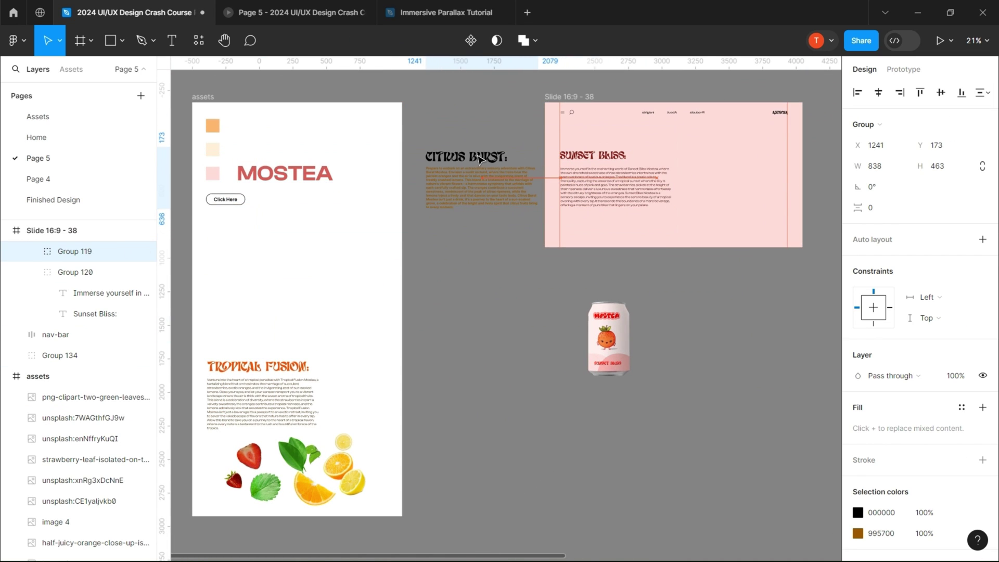
{"action": "left_click_drag", "start_coordinate": [270, 374], "coordinate": [364, 167]}
Trim the content frame's left side to the slide's edge at X 1, making it about 983 × 824
{"action": "key", "text": "Escape"}
{"action": "left_click", "coordinate": [312, 182]}
{"action": "left_click_drag", "start_coordinate": [259, 185], "coordinate": [560, 186]}
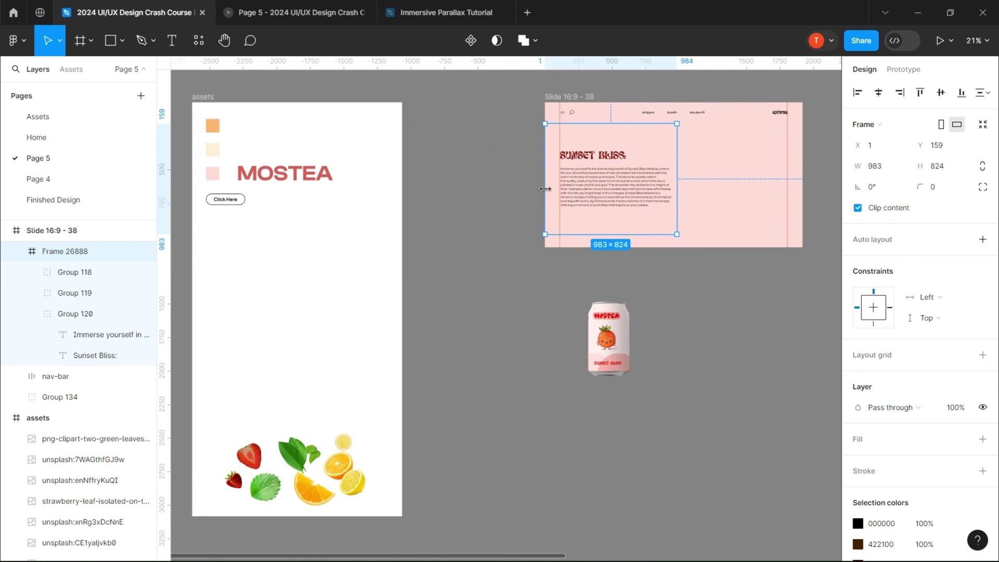
Move the MOSTEA title from the assets frame into the content frame, above the Sunset Bliss heading at X 111
{"action": "left_click_drag", "start_coordinate": [286, 174], "coordinate": [621, 138]}
{"action": "scroll", "coordinate": [620, 149], "scroll_direction": "up", "scroll_amount": 1}
{"action": "left_click", "coordinate": [598, 307]}
{"action": "scroll", "coordinate": [536, 305], "scroll_direction": "down", "scroll_amount": 3}
{"action": "double_click", "coordinate": [559, 193]}
{"action": "left_click", "coordinate": [560, 209], "text": "shift"}
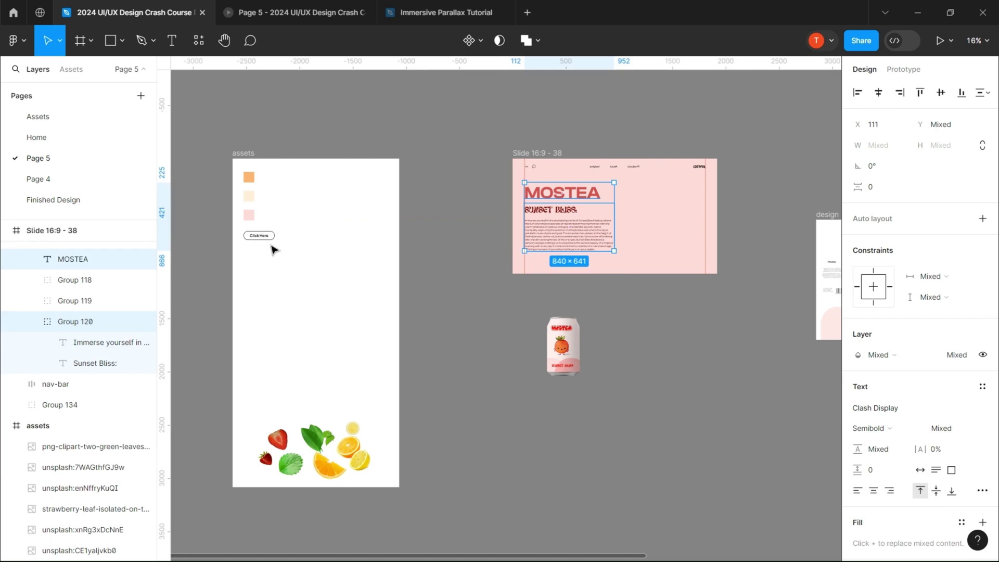
Move the Click Here button from the assets frame into the slide, centred horizontally near the slide's lower edge at Y 910
{"action": "left_click_drag", "start_coordinate": [266, 238], "coordinate": [625, 271]}
{"action": "left_click", "coordinate": [941, 93]}
{"action": "left_click", "coordinate": [962, 93]}
{"action": "scroll", "coordinate": [655, 300], "scroll_direction": "up", "scroll_amount": 3}
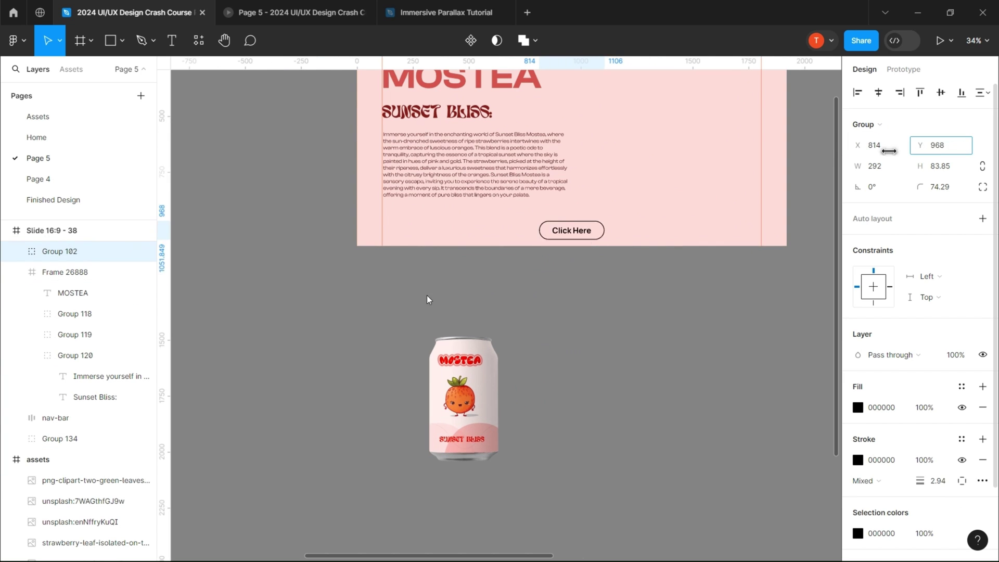
{"action": "left_click_drag", "start_coordinate": [890, 151], "coordinate": [861, 151]}
Move the Sunset Bliss can group onto the slide, to the right of the text block
{"action": "left_click", "coordinate": [613, 367]}
{"action": "scroll", "coordinate": [612, 367], "scroll_direction": "down", "scroll_amount": 2}
{"action": "left_click_drag", "start_coordinate": [435, 394], "coordinate": [635, 196]}
{"action": "left_click", "coordinate": [654, 268]}
Draw a frame about 1832 × 741 at X 1015, Y 169 around the can, extending past the slide's right edge
{"action": "scroll", "coordinate": [655, 268], "scroll_direction": "up", "scroll_amount": 3}
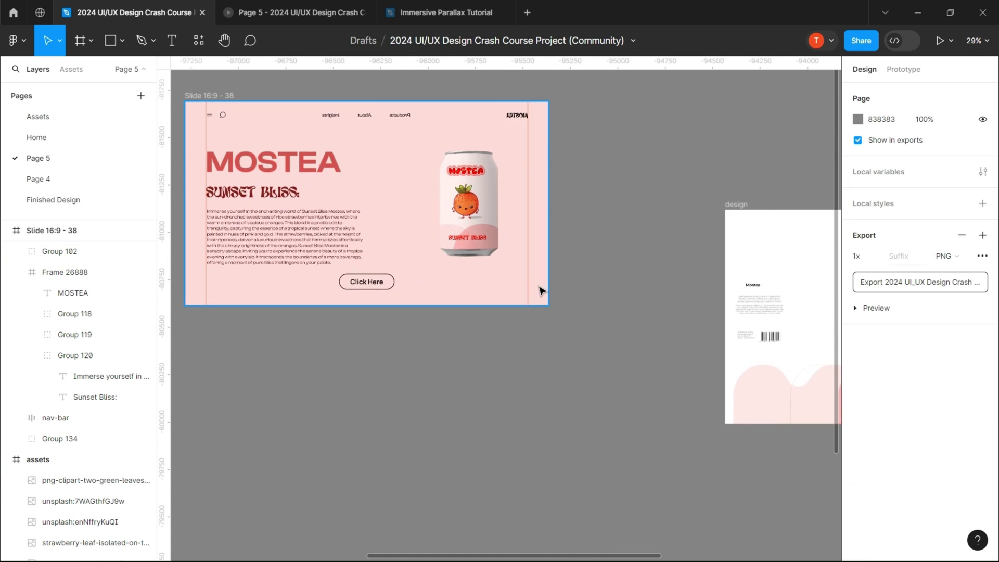
{"action": "key", "text": "f"}
{"action": "left_click_drag", "start_coordinate": [372, 166], "coordinate": [552, 324]}
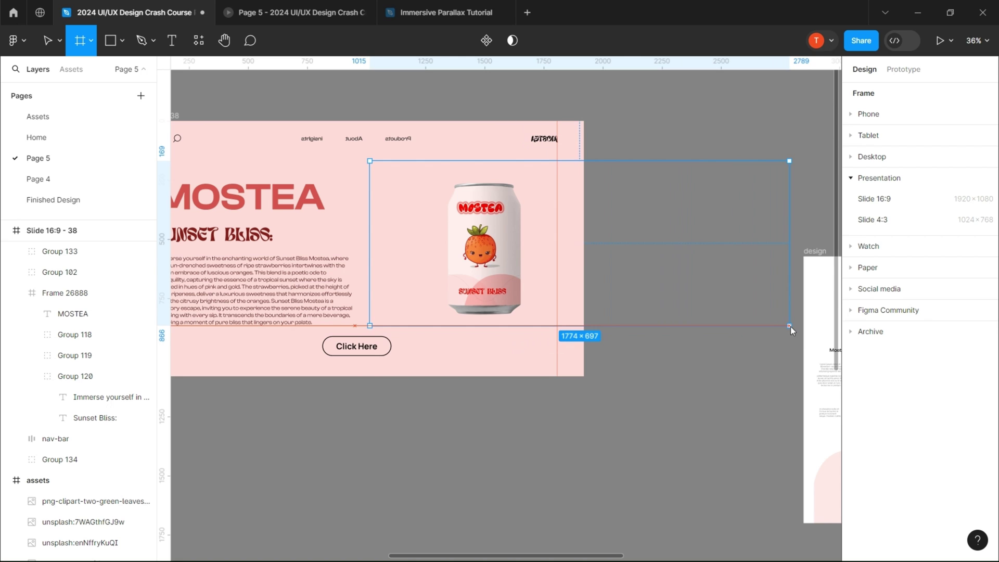
{"action": "left_click_drag", "start_coordinate": [798, 336], "coordinate": [798, 336]}
Take the can group out of the new frame and stack it above that frame in the layer order
{"action": "left_click", "coordinate": [61, 275]}
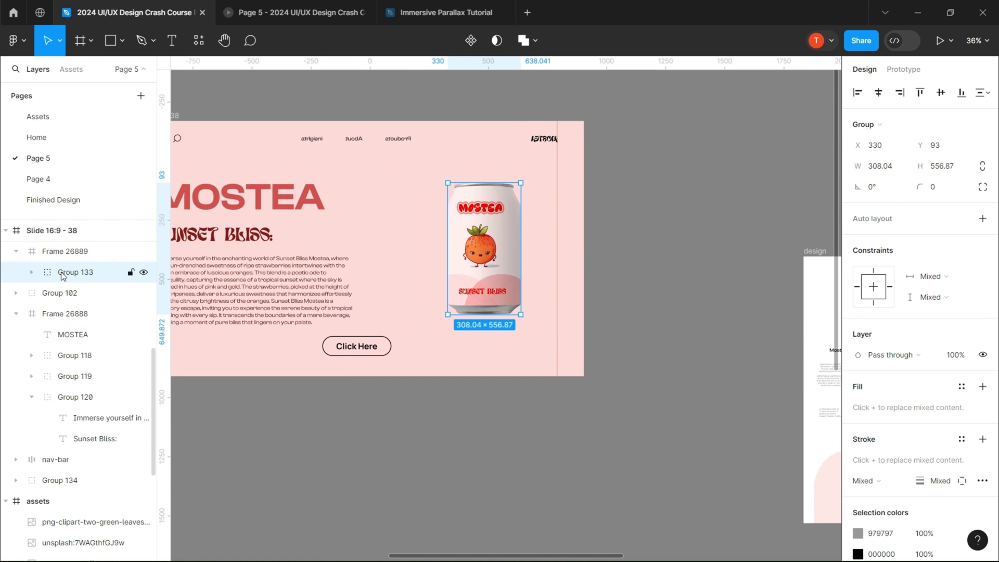
{"action": "left_click_drag", "start_coordinate": [62, 248], "coordinate": [62, 250]}
{"action": "left_click", "coordinate": [540, 330]}
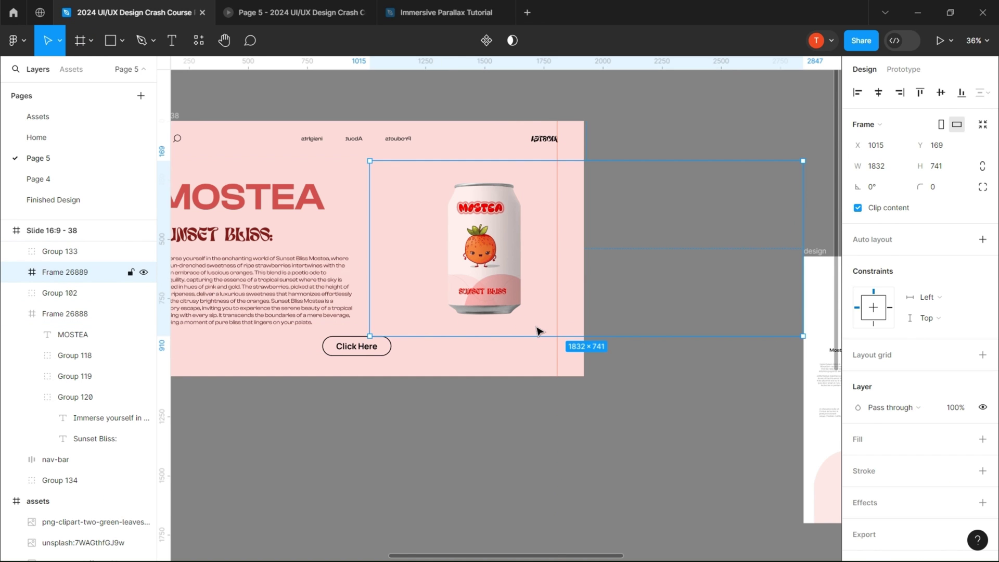
Move all the fruit and leaf images from the assets frame into the new frame, to the right of the can
{"action": "scroll", "coordinate": [458, 380], "scroll_direction": "down", "scroll_amount": 5}
{"action": "left_click_drag", "start_coordinate": [198, 377], "coordinate": [747, 142]}
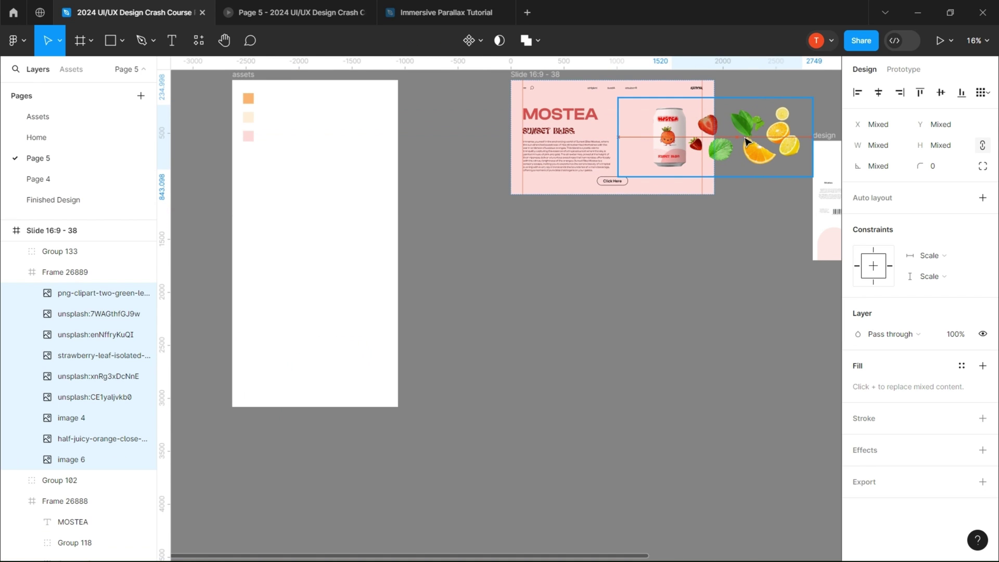
{"action": "left_click", "coordinate": [612, 270]}
{"action": "left_click_drag", "start_coordinate": [612, 270], "coordinate": [461, 288]}
Arrange the two strawberries at the can's lower sides and the rotated strawberry leaf at its upper left, behind the can
{"action": "scroll", "coordinate": [575, 104], "scroll_direction": "up", "scroll_amount": 4}
{"action": "left_click_drag", "start_coordinate": [560, 245], "coordinate": [394, 230]}
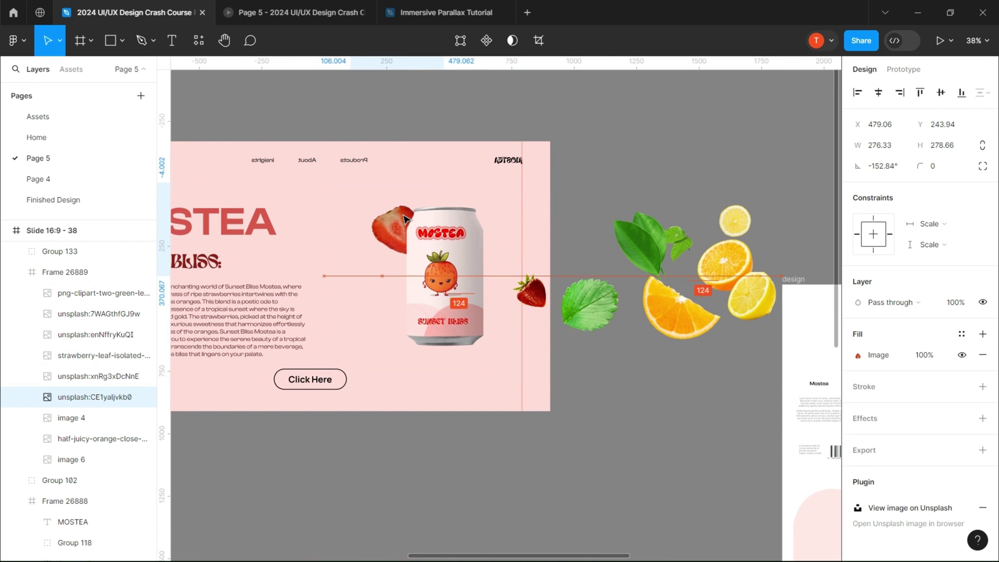
{"action": "left_click_drag", "start_coordinate": [538, 300], "coordinate": [498, 243]}
{"action": "left_click_drag", "start_coordinate": [393, 231], "coordinate": [391, 310]}
{"action": "left_click_drag", "start_coordinate": [590, 304], "coordinate": [407, 212]}
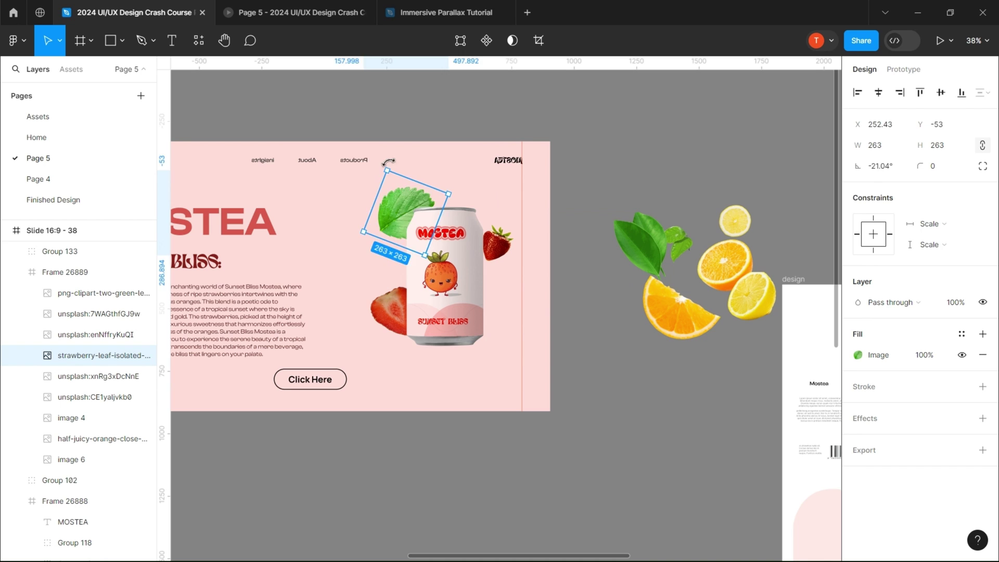
{"action": "double_click", "coordinate": [497, 243]}
{"action": "left_click_drag", "start_coordinate": [497, 243], "coordinate": [501, 284]}
Turn on clip content for the Sunset Bliss slide so the spare fruit outside its edge is hidden
{"action": "left_click", "coordinate": [433, 139]}
{"action": "scroll", "coordinate": [636, 328], "scroll_direction": "down", "scroll_amount": 4}
{"action": "left_click_drag", "start_coordinate": [578, 221], "coordinate": [574, 227]}
{"action": "left_click", "coordinate": [544, 94]}
{"action": "scroll", "coordinate": [542, 78], "scroll_direction": "down", "scroll_amount": 3}
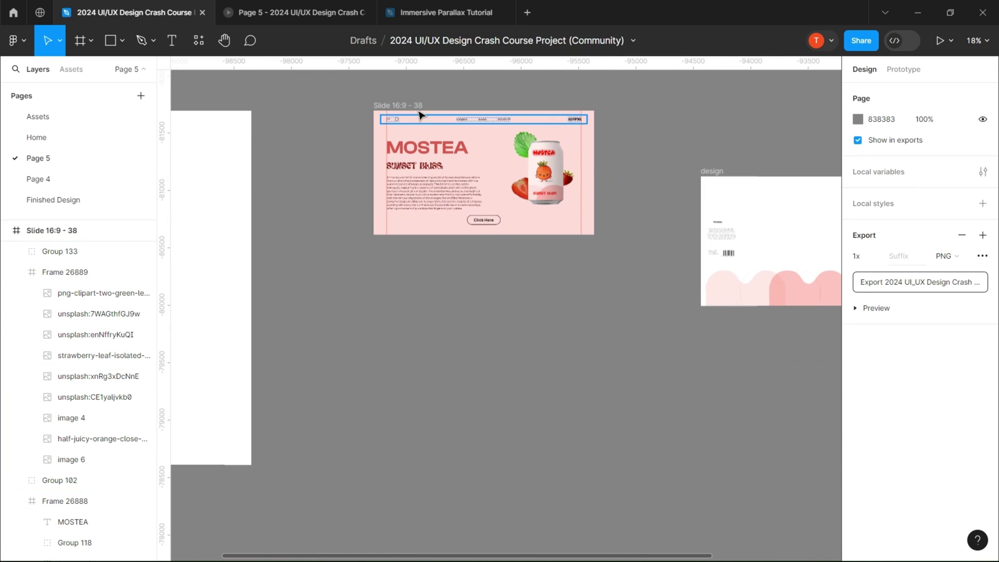
Duplicate the Sunset Bliss slide directly below the original
{"action": "left_click_drag", "start_coordinate": [416, 107], "coordinate": [420, 259]}
{"action": "scroll", "coordinate": [557, 328], "scroll_direction": "up", "scroll_amount": 3}
{"action": "scroll", "coordinate": [545, 332], "scroll_direction": "up", "scroll_amount": 2}
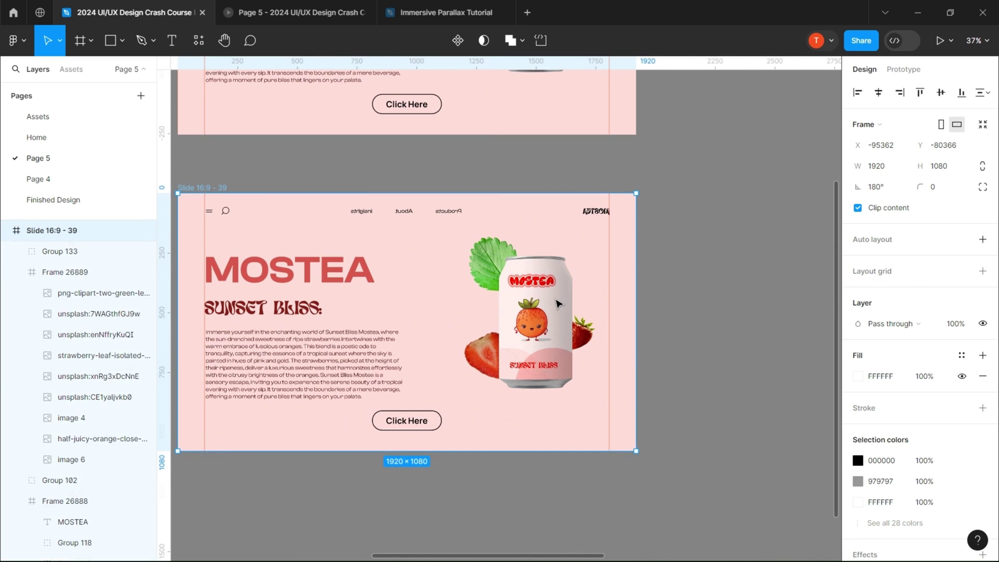
Shift the duplicate's can label group to X -97 for the Citrus Burst label and turn off the slide's clip content
{"action": "left_click", "coordinate": [544, 331]}
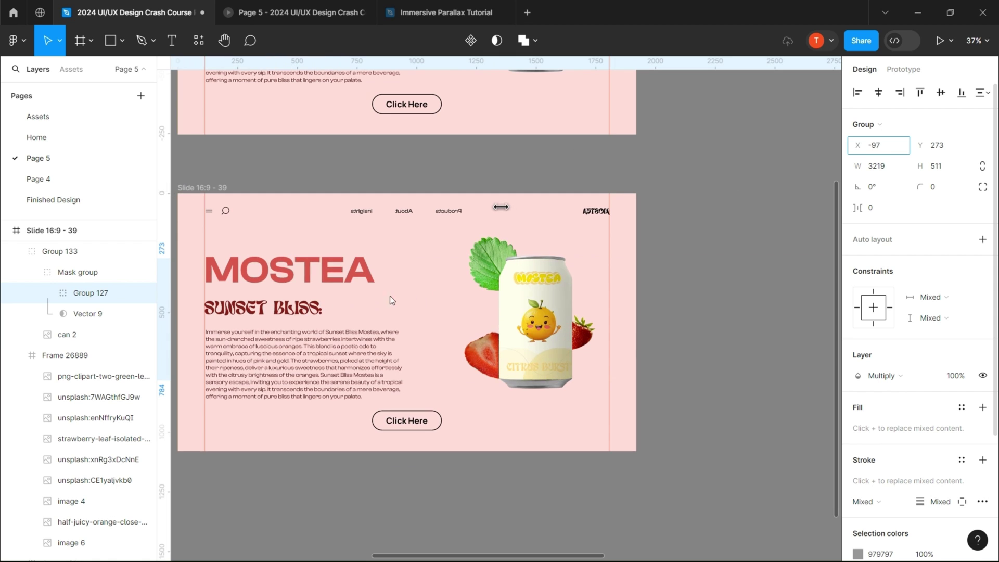
{"action": "left_click", "coordinate": [224, 177]}
{"action": "left_click", "coordinate": [208, 188]}
{"action": "scroll", "coordinate": [218, 198], "scroll_direction": "down", "scroll_amount": 1}
{"action": "left_click", "coordinate": [858, 207]}
Move the strawberry leaf and both strawberries out past the duplicate slide's right edge
{"action": "scroll", "coordinate": [649, 216], "scroll_direction": "down", "scroll_amount": 2}
{"action": "left_click", "coordinate": [523, 189], "text": "ctrl"}
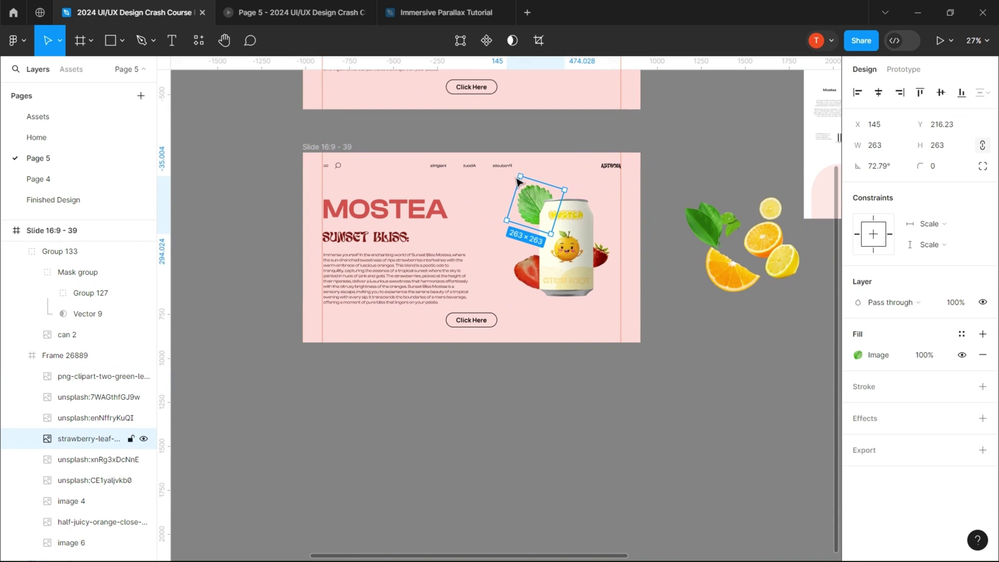
{"action": "left_click", "coordinate": [528, 268], "text": "shift"}
{"action": "left_click", "coordinate": [604, 255], "text": "shift"}
{"action": "left_click_drag", "start_coordinate": [495, 171], "coordinate": [599, 180]}
Place the lemon half, green leaves and small lemon slice around the Citrus Burst can, with the slice at X 559, Y 78
{"action": "left_click_drag", "start_coordinate": [731, 268], "coordinate": [525, 271]}
{"action": "left_click_drag", "start_coordinate": [781, 263], "coordinate": [526, 274]}
{"action": "left_click_drag", "start_coordinate": [763, 218], "coordinate": [543, 208]}
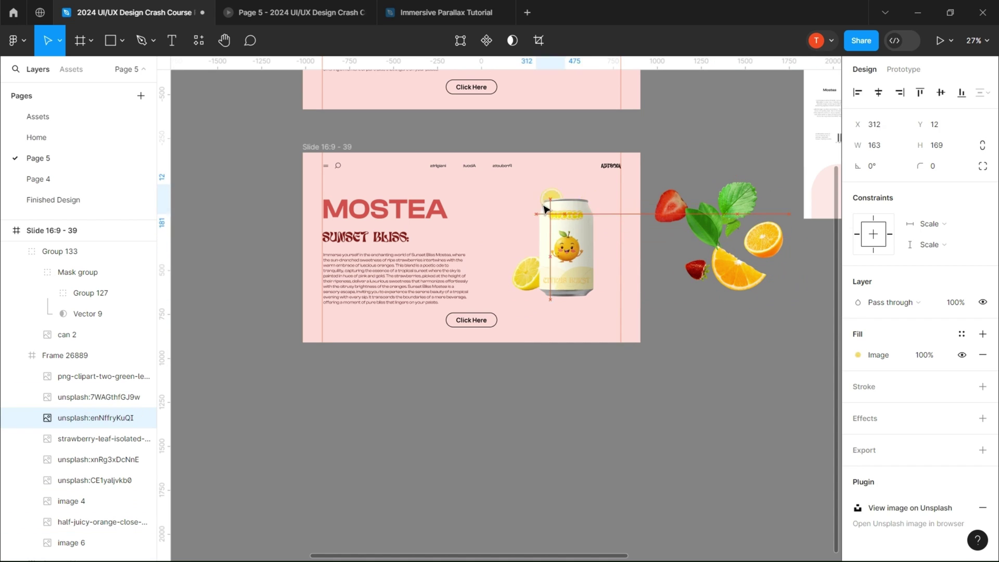
{"action": "left_click_drag", "start_coordinate": [701, 239], "coordinate": [518, 241]}
{"action": "left_click_drag", "start_coordinate": [538, 207], "coordinate": [592, 200]}
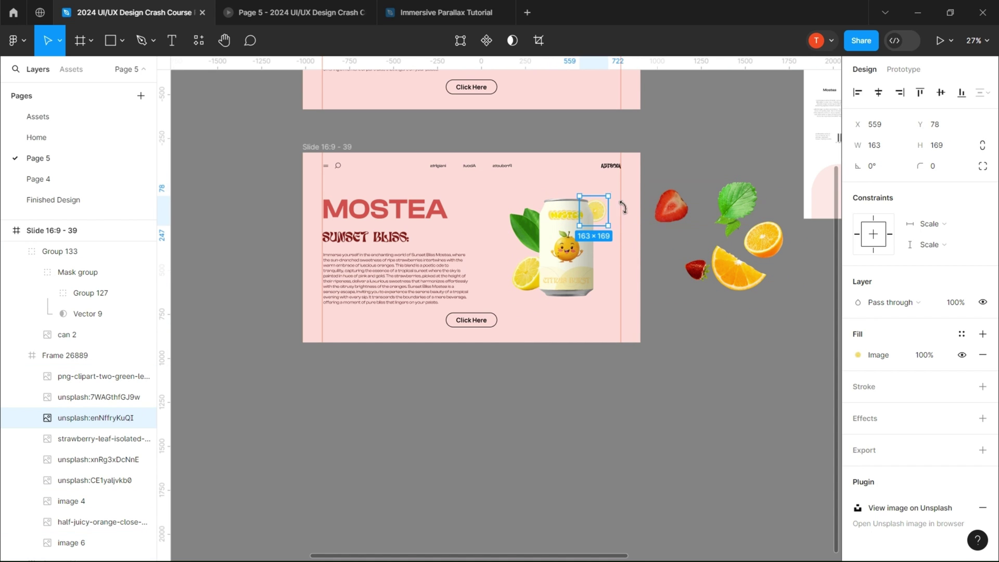
Rotate the green leaves and the lemon half slightly beside the Citrus Burst can
{"action": "left_click", "coordinate": [524, 229]}
{"action": "left_click_drag", "start_coordinate": [520, 194], "coordinate": [511, 199]}
{"action": "left_click", "coordinate": [525, 283]}
{"action": "left_click_drag", "start_coordinate": [508, 305], "coordinate": [497, 283]}
{"action": "left_click", "coordinate": [680, 357]}
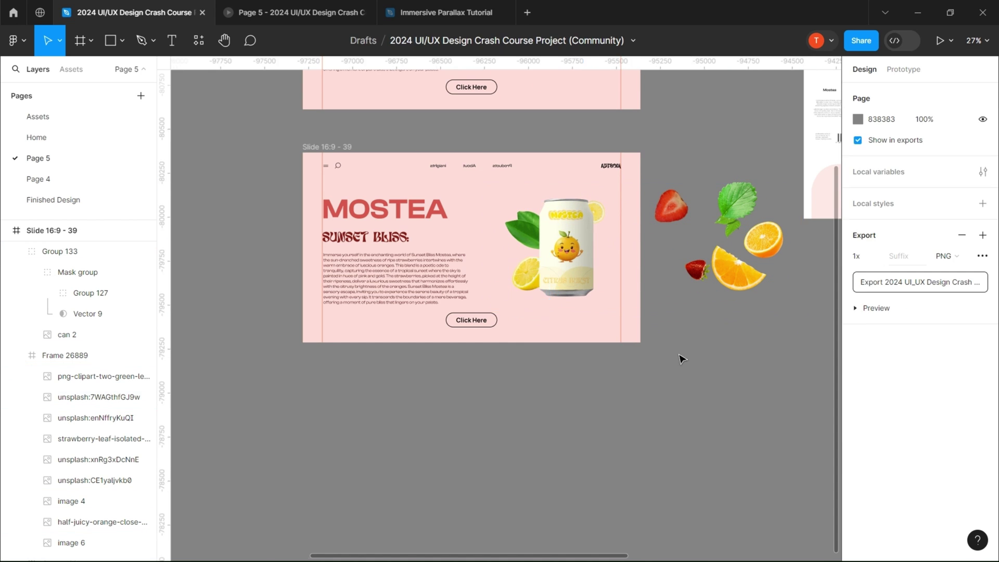
Extend the duplicate slide's content frame leftward to about 2863 × 824 and level its two off-slide text blocks with Sunset Bliss
{"action": "scroll", "coordinate": [559, 223], "scroll_direction": "down", "scroll_amount": 2}
{"action": "double_click", "coordinate": [484, 245]}
{"action": "left_click", "coordinate": [497, 203]}
{"action": "left_click_drag", "start_coordinate": [406, 250], "coordinate": [192, 257]}
{"action": "double_click", "coordinate": [341, 232]}
{"action": "left_click", "coordinate": [265, 229], "text": "shift"}
{"action": "left_click_drag", "start_coordinate": [266, 229], "coordinate": [265, 238]}
Extend the first slide's content frame leftward over the off-slide text and level Citrus Burst and Tropical Fusion with Sunset Bliss
{"action": "left_click", "coordinate": [395, 327]}
{"action": "left_click_drag", "start_coordinate": [399, 337], "coordinate": [407, 418]}
{"action": "left_click", "coordinate": [432, 204]}
{"action": "left_click", "coordinate": [431, 203]}
{"action": "left_click_drag", "start_coordinate": [407, 182], "coordinate": [214, 183]}
{"action": "double_click", "coordinate": [336, 172]}
{"action": "left_click", "coordinate": [290, 170], "text": "shift"}
{"action": "left_click_drag", "start_coordinate": [334, 172], "coordinate": [333, 179]}
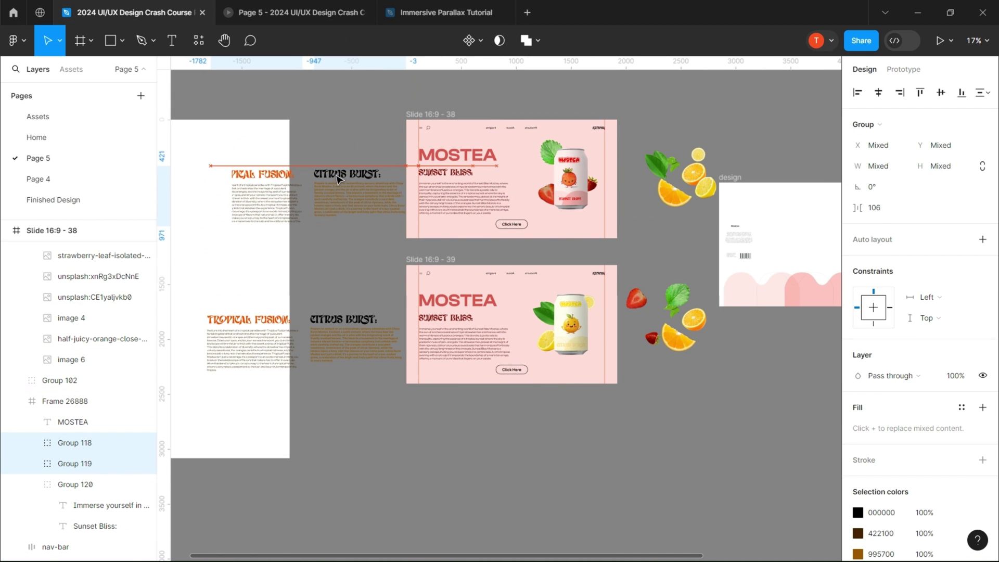
On the second slide, move the Sunset Bliss text off the left edge and bring Citrus Burst into its place under MOSTEA
{"action": "double_click", "coordinate": [366, 331]}
{"action": "scroll", "coordinate": [366, 331], "scroll_direction": "up", "scroll_amount": 3}
{"action": "left_click_drag", "start_coordinate": [391, 312], "coordinate": [620, 286]}
{"action": "key", "text": "ctrl+z"}
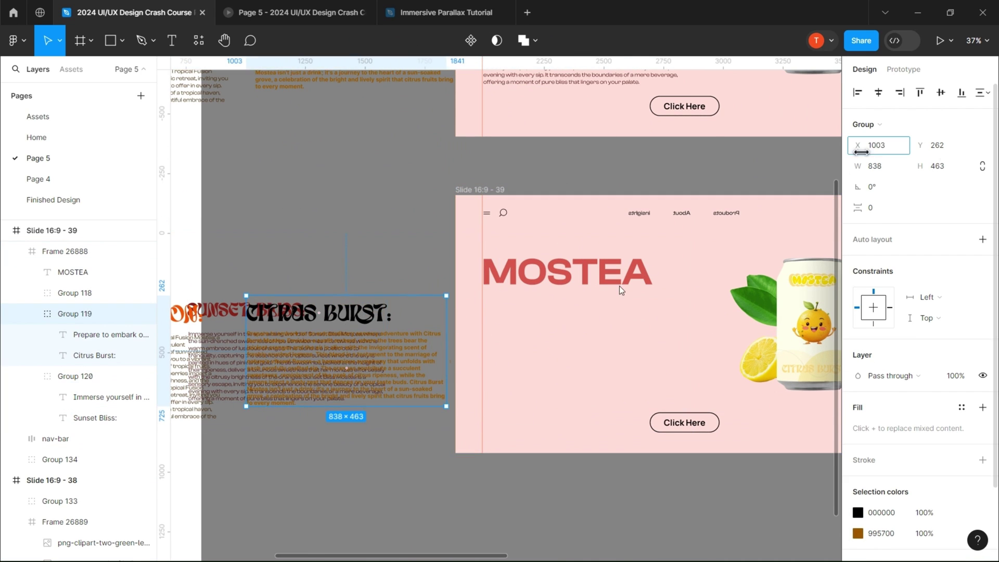
{"action": "scroll", "coordinate": [363, 136], "scroll_direction": "down", "scroll_amount": 3}
Set the width of the cream Rectangle 477 in the second slide's background group to 1920
{"action": "left_click", "coordinate": [20, 460]}
{"action": "left_click_drag", "start_coordinate": [78, 439], "coordinate": [83, 407]}
{"action": "left_click", "coordinate": [83, 538]}
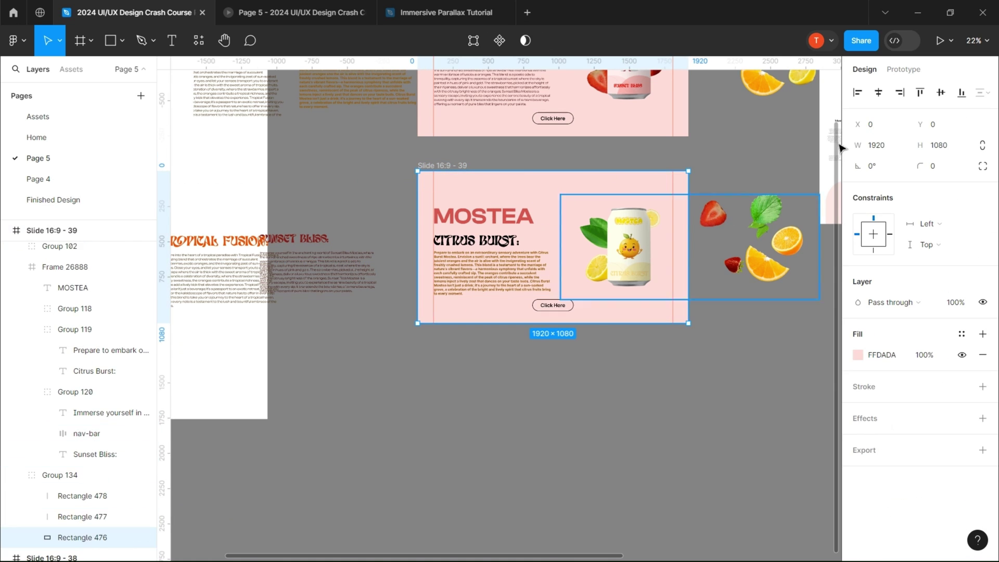
{"action": "left_click", "coordinate": [81, 525]}
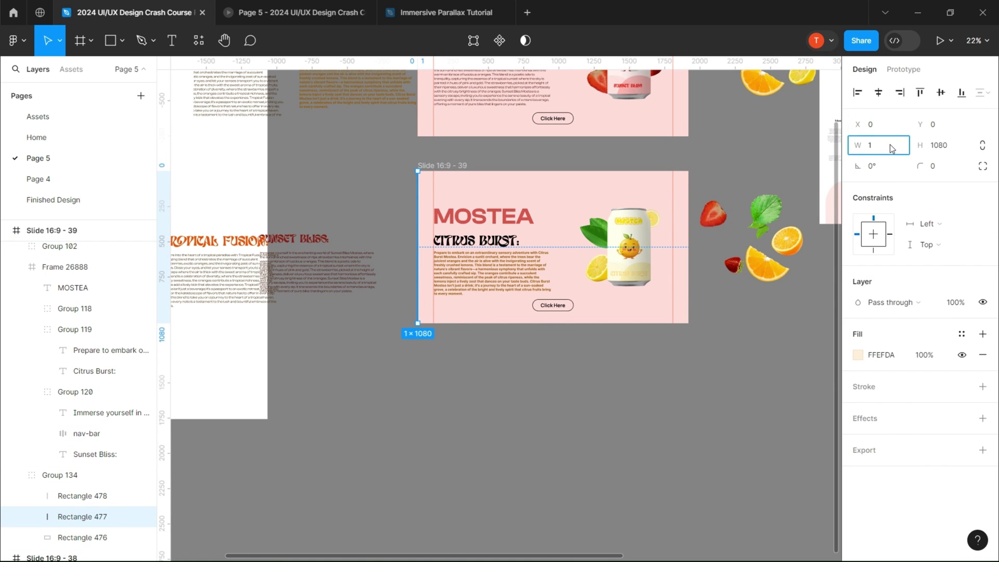
{"action": "type", "text": "920"}
Recolour the second slide's MOSTEA title to mustard yellow BF9A16
{"action": "left_click", "coordinate": [761, 171]}
{"action": "double_click", "coordinate": [483, 216]}
{"action": "left_click", "coordinate": [867, 492]}
{"action": "left_click", "coordinate": [859, 491]}
{"action": "left_click", "coordinate": [739, 399]}
{"action": "left_click", "coordinate": [365, 443]}
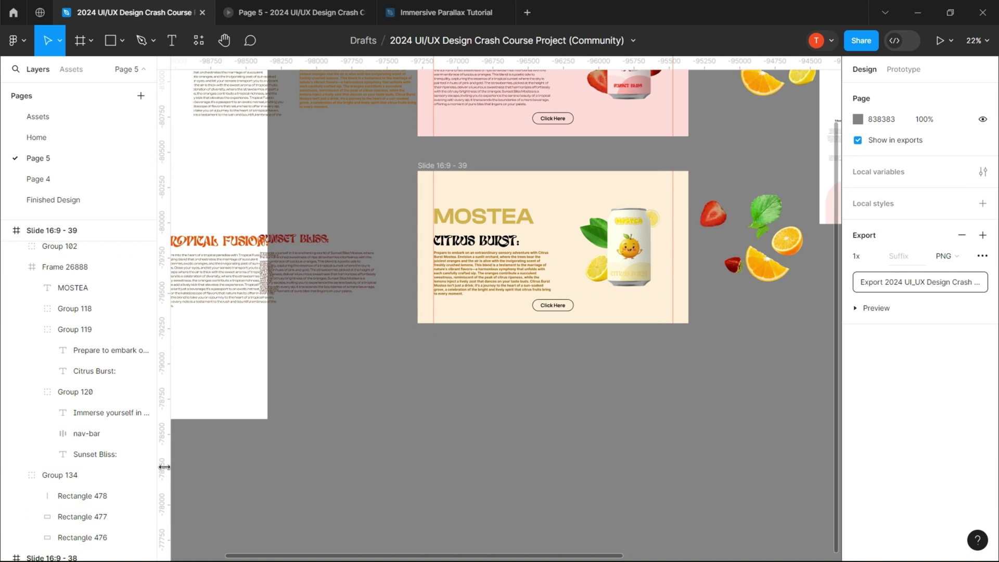
Move the nav-bar layer out of the content frame and place it directly above the background group
{"action": "scroll", "coordinate": [84, 406], "scroll_direction": "down", "scroll_amount": 3}
{"action": "left_click_drag", "start_coordinate": [74, 303], "coordinate": [81, 265]}
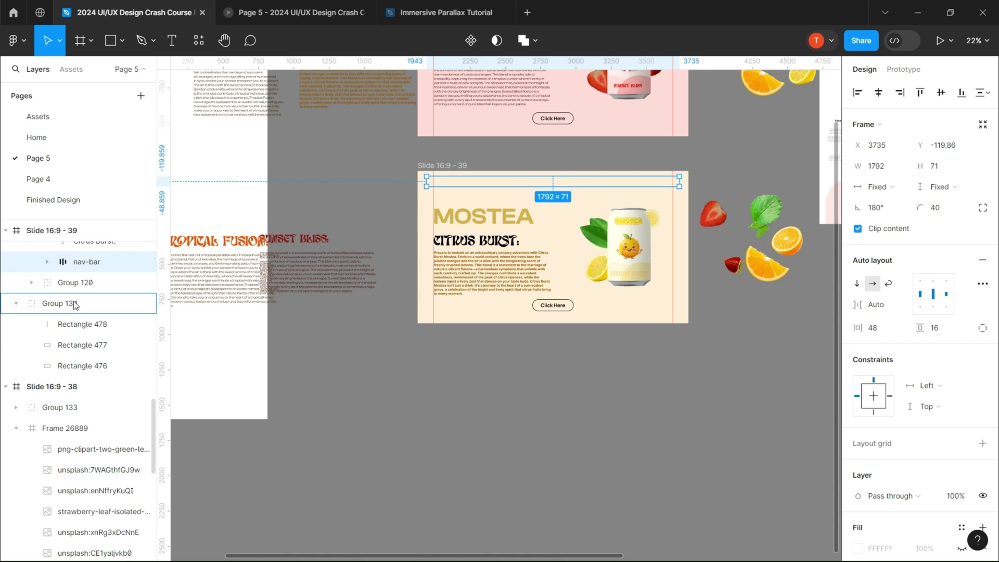
{"action": "left_click_drag", "start_coordinate": [74, 302], "coordinate": [125, 286]}
{"action": "left_click", "coordinate": [569, 394]}
Turn on clip content for the Citrus Burst and Sunset Bliss slides
{"action": "scroll", "coordinate": [569, 394], "scroll_direction": "down", "scroll_amount": 1}
{"action": "left_click", "coordinate": [380, 199]}
{"action": "left_click", "coordinate": [858, 209]}
{"action": "left_click_drag", "start_coordinate": [624, 182], "coordinate": [594, 340]}
{"action": "left_click", "coordinate": [350, 185]}
{"action": "left_click", "coordinate": [858, 207]}
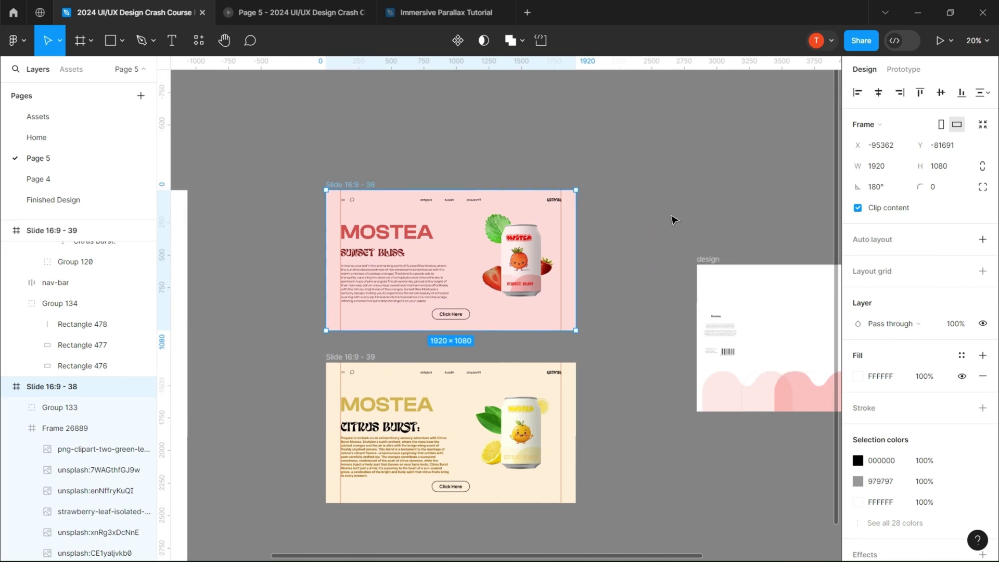
Duplicate the Citrus Burst slide directly below it
{"action": "scroll", "coordinate": [671, 216], "scroll_direction": "down", "scroll_amount": 3}
{"action": "left_click_drag", "start_coordinate": [350, 200], "coordinate": [350, 368]}
{"action": "key", "text": "ctrl+z"}
{"action": "scroll", "coordinate": [656, 375], "scroll_direction": "down", "scroll_amount": 4}
{"action": "scroll", "coordinate": [553, 220], "scroll_direction": "up", "scroll_amount": 2}
Shift the third slide's can label group to X -1187 for the Tropical Fusion label and turn off the slide's clip content
{"action": "double_click", "coordinate": [520, 244]}
{"action": "left_click_drag", "start_coordinate": [857, 145], "coordinate": [710, 146]}
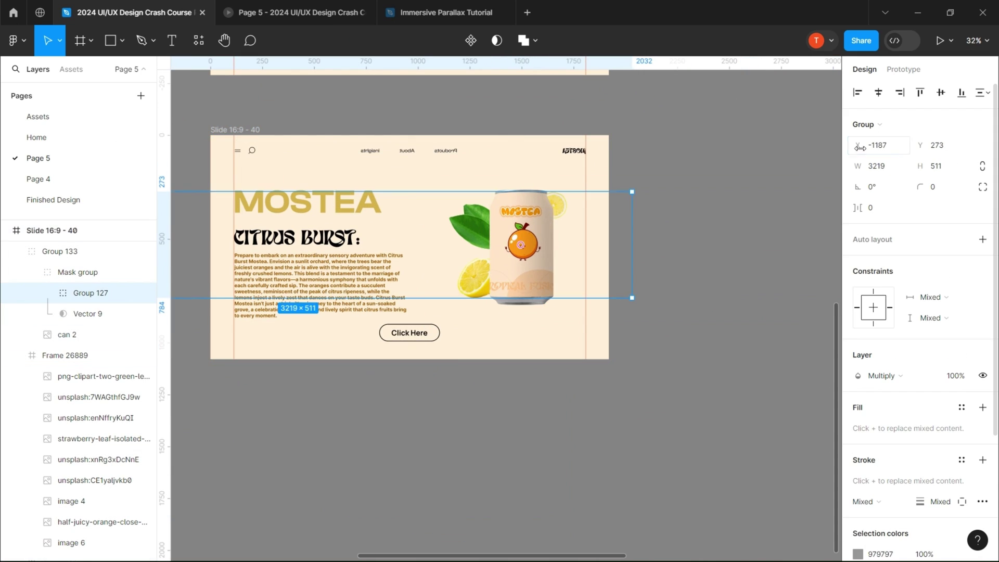
{"action": "left_click", "coordinate": [235, 129]}
{"action": "left_click", "coordinate": [858, 208]}
Move the green leaves, lemon half and lemon slice out past the third slide's right edge
{"action": "left_click", "coordinate": [471, 224], "text": "ctrl"}
{"action": "left_click", "coordinate": [473, 278], "text": "shift"}
{"action": "left_click", "coordinate": [558, 204], "text": "shift"}
{"action": "left_click_drag", "start_coordinate": [558, 205], "coordinate": [732, 203]}
Arrange the orange wedge, orange half and small leaf sprig behind the third slide's can
{"action": "left_click_drag", "start_coordinate": [731, 281], "coordinate": [736, 278]}
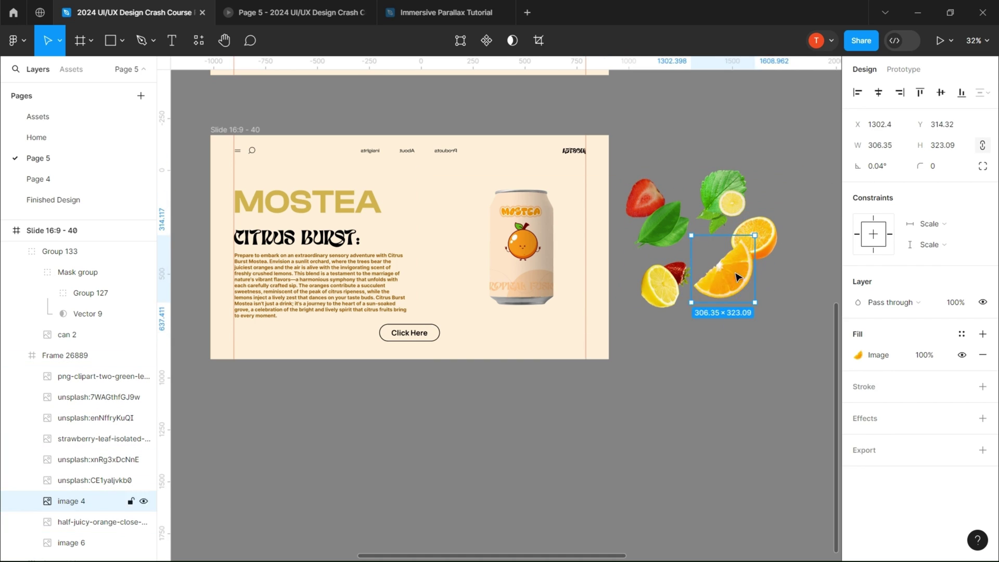
{"action": "key", "text": "ctrl+z"}
{"action": "key", "text": "ctrl+z"}
{"action": "key", "text": "ctrl+z"}
{"action": "key", "text": "ctrl+z"}
{"action": "key", "text": "ctrl+z"}
{"action": "key", "text": "ctrl+z"}
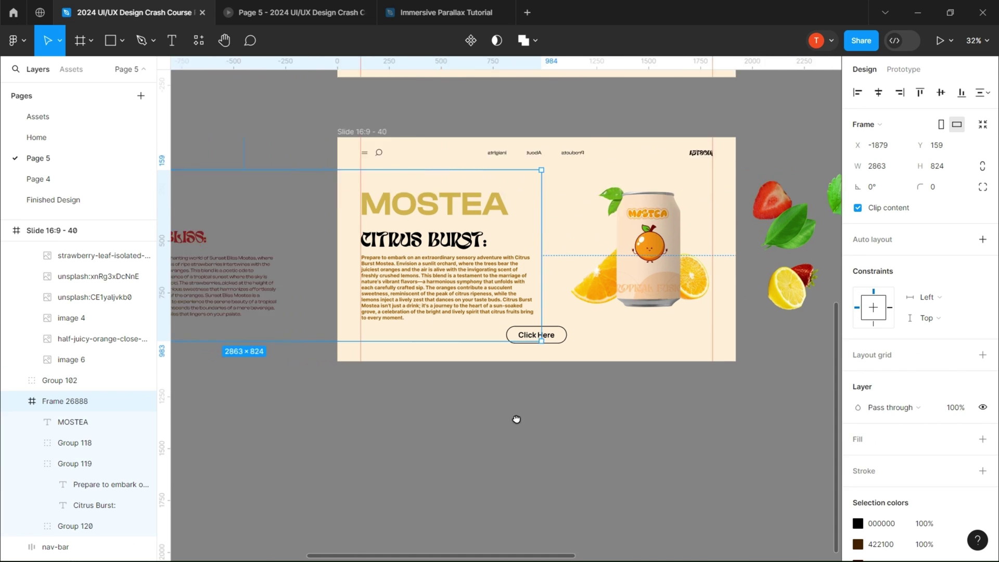
On the third slide, move the Citrus Burst text off the left edge and bring Tropical Fusion into its place under MOSTEA
{"action": "key", "text": "ctrl+z"}
{"action": "key", "text": "ctrl+z"}
{"action": "key", "text": "ctrl+z"}
{"action": "key", "text": "ctrl+z"}
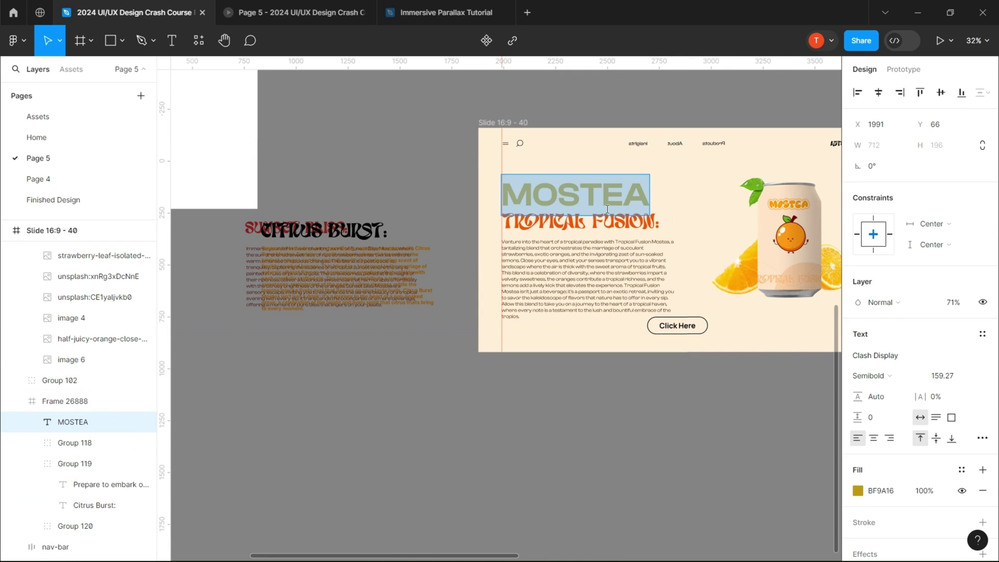
Widen the third slide's orange background rectangle across the whole slide and recolour its MOSTEA title brownish orange
{"action": "left_click_drag", "start_coordinate": [620, 389], "coordinate": [542, 403]}
{"action": "scroll", "coordinate": [418, 396], "scroll_direction": "down", "scroll_amount": 2}
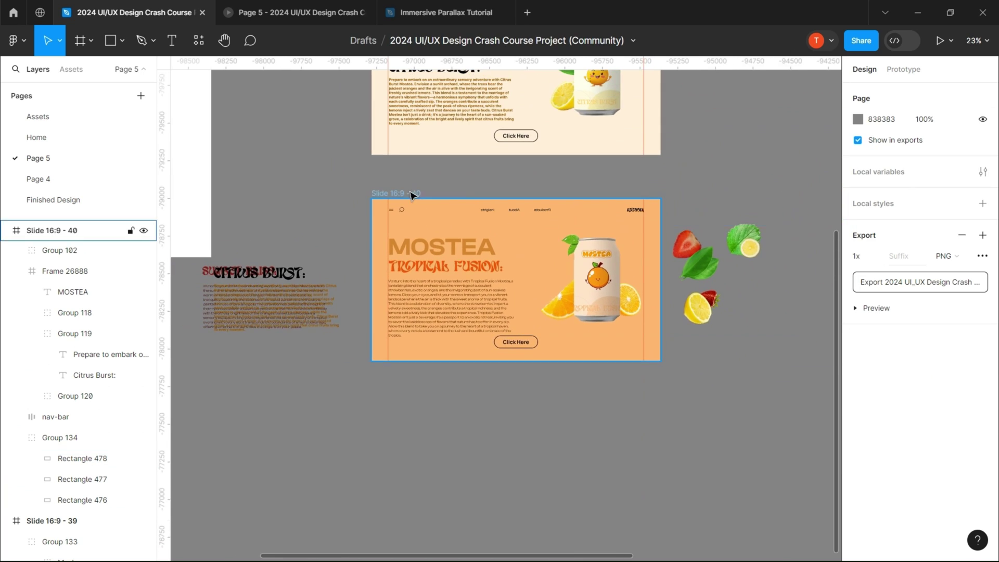
Tilt the Citrus Burst can clockwise and rotate the leaves and lemons around it, setting the small slice to about -101°
{"action": "left_click_drag", "start_coordinate": [635, 129], "coordinate": [627, 333]}
{"action": "scroll", "coordinate": [588, 260], "scroll_direction": "up", "scroll_amount": 5}
{"action": "left_click", "coordinate": [604, 245]}
{"action": "left_click_drag", "start_coordinate": [624, 213], "coordinate": [633, 256]}
{"action": "left_click_drag", "start_coordinate": [539, 255], "coordinate": [556, 219]}
{"action": "left_click_drag", "start_coordinate": [536, 307], "coordinate": [538, 301]}
{"action": "left_click", "coordinate": [639, 211]}
{"action": "scroll", "coordinate": [716, 112], "scroll_direction": "down", "scroll_amount": 6}
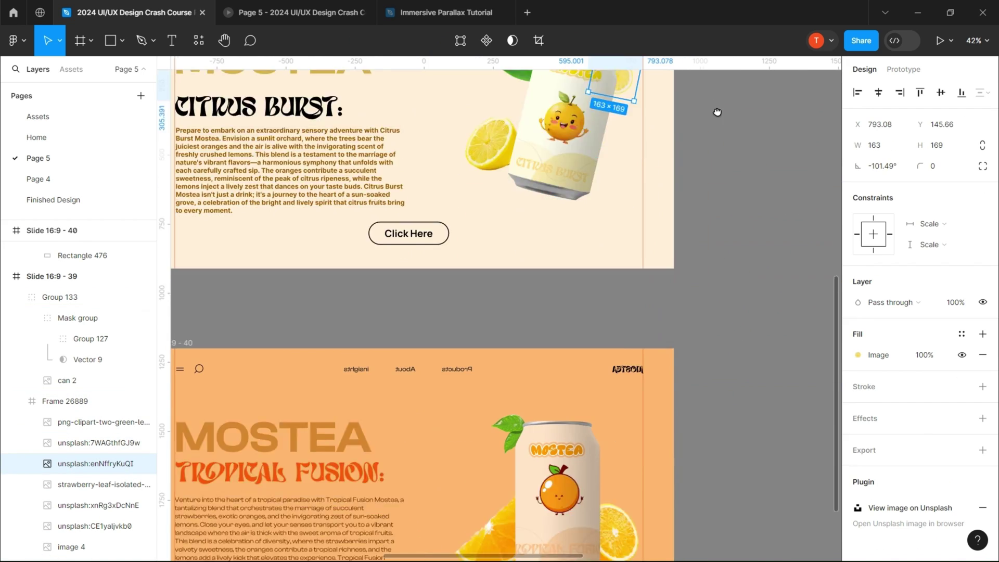
Tilt the Tropical Fusion can counterclockwise and reposition its fruit, with the orange wedge at about X 99, Y 331
{"action": "left_click", "coordinate": [716, 112]}
{"action": "key", "text": "ctrl+z"}
{"action": "key", "text": "ctrl+z"}
{"action": "key", "text": "ctrl+z"}
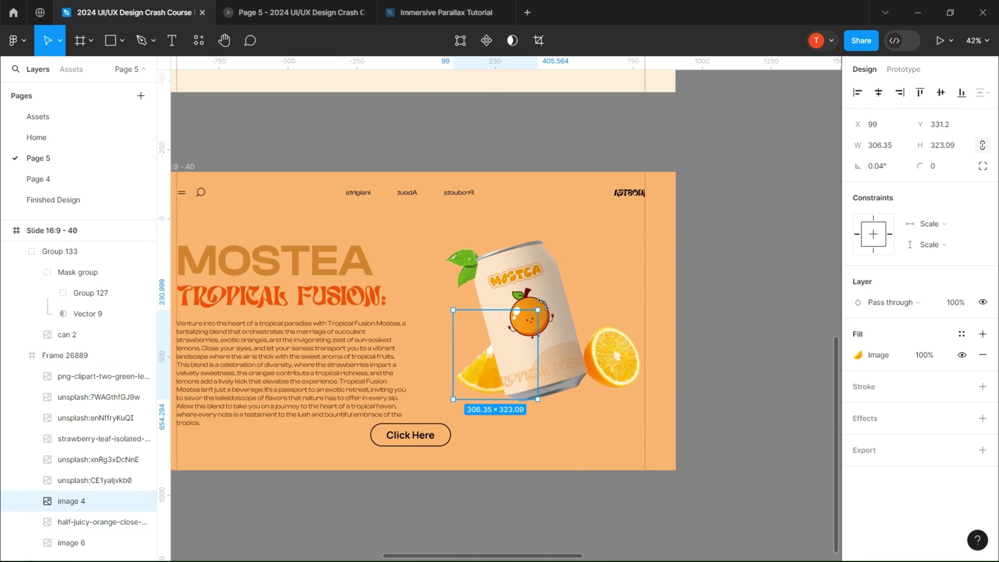
{"action": "left_click", "coordinate": [596, 367]}
{"action": "left_click", "coordinate": [783, 359]}
Link the first slide's Click Here button to Slide 16:9 - 39 with an on-click Navigate to interaction
{"action": "scroll", "coordinate": [783, 359], "scroll_direction": "down", "scroll_amount": 1}
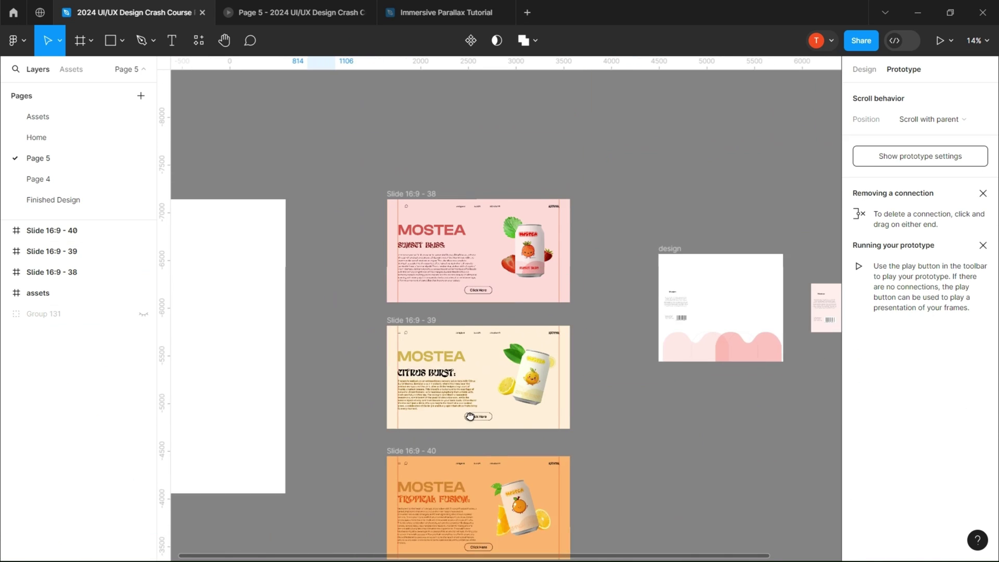
{"action": "scroll", "coordinate": [490, 297], "scroll_direction": "up", "scroll_amount": 2}
{"action": "scroll", "coordinate": [484, 319], "scroll_direction": "up", "scroll_amount": 2}
{"action": "left_click", "coordinate": [477, 292]}
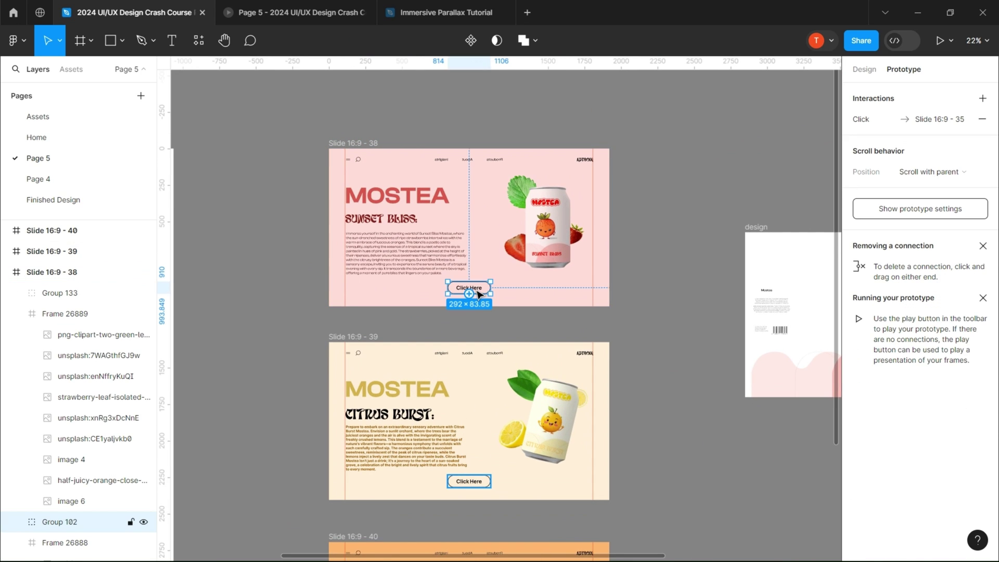
{"action": "left_click_drag", "start_coordinate": [479, 359], "coordinate": [484, 345]}
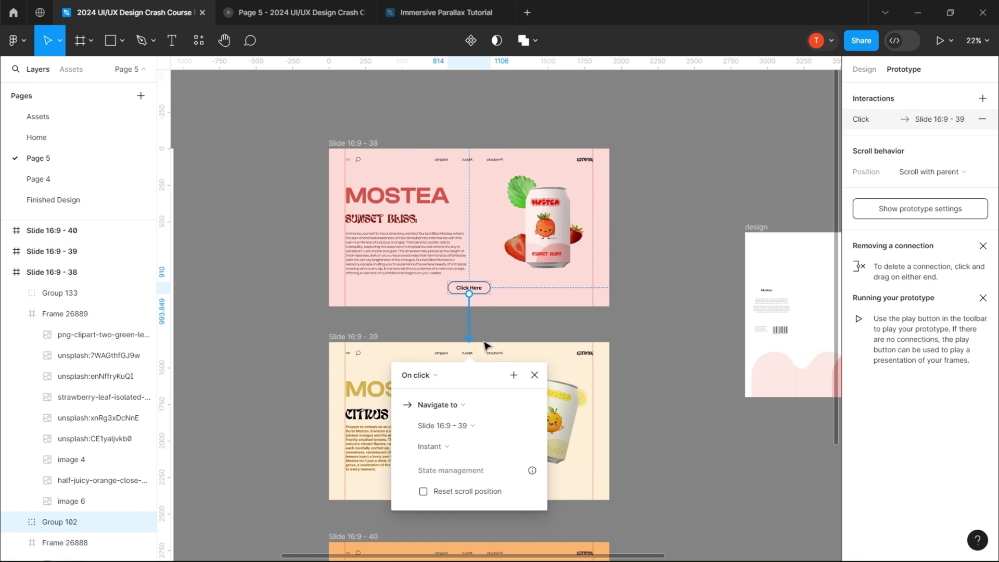
Set the first slide's button link to Smart animate with Ease in and out easing and an 800 ms duration
{"action": "left_click", "coordinate": [451, 446]}
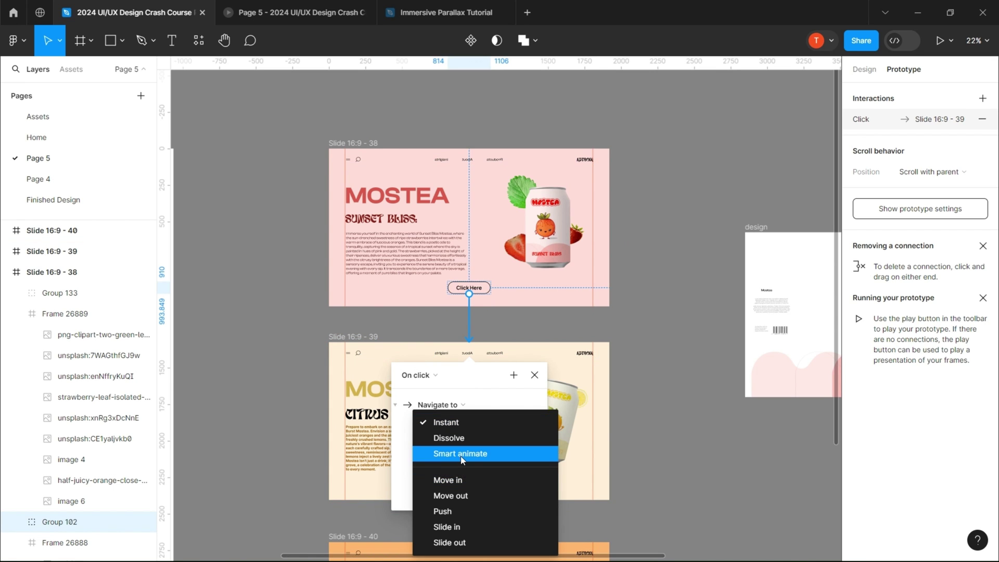
{"action": "left_click", "coordinate": [462, 456]}
{"action": "left_click_drag", "start_coordinate": [466, 371], "coordinate": [506, 234]}
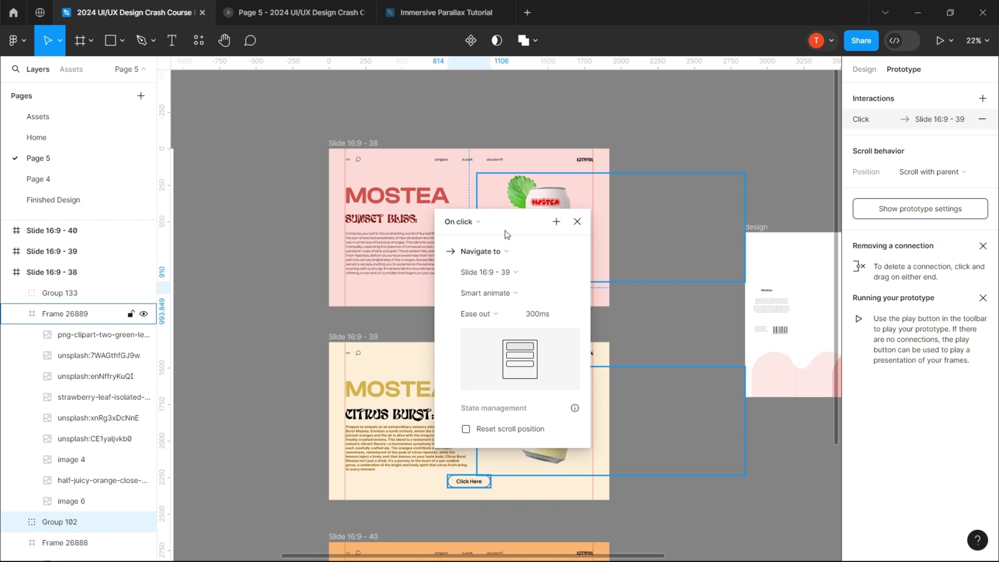
{"action": "left_click", "coordinate": [492, 316]}
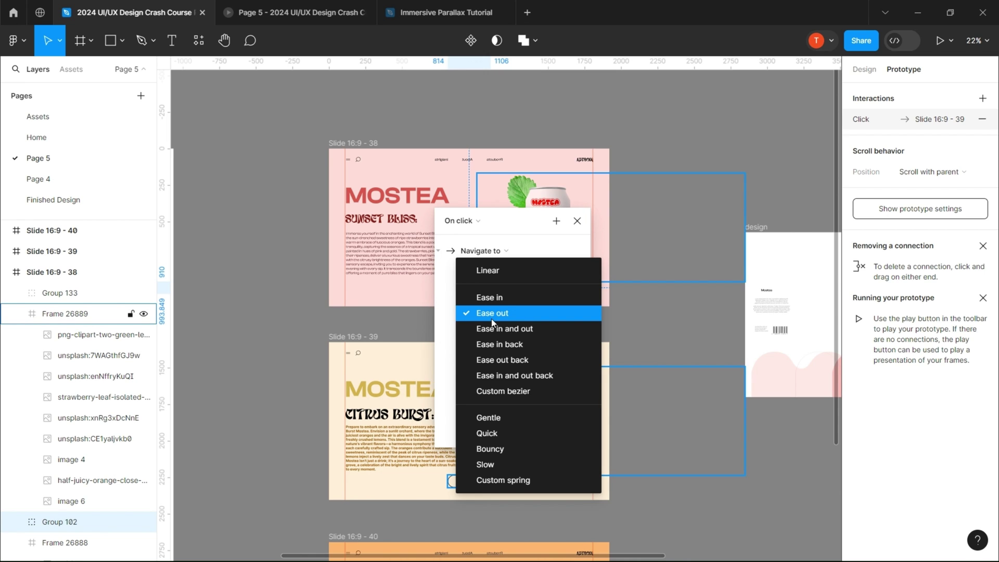
{"action": "left_click", "coordinate": [509, 329]}
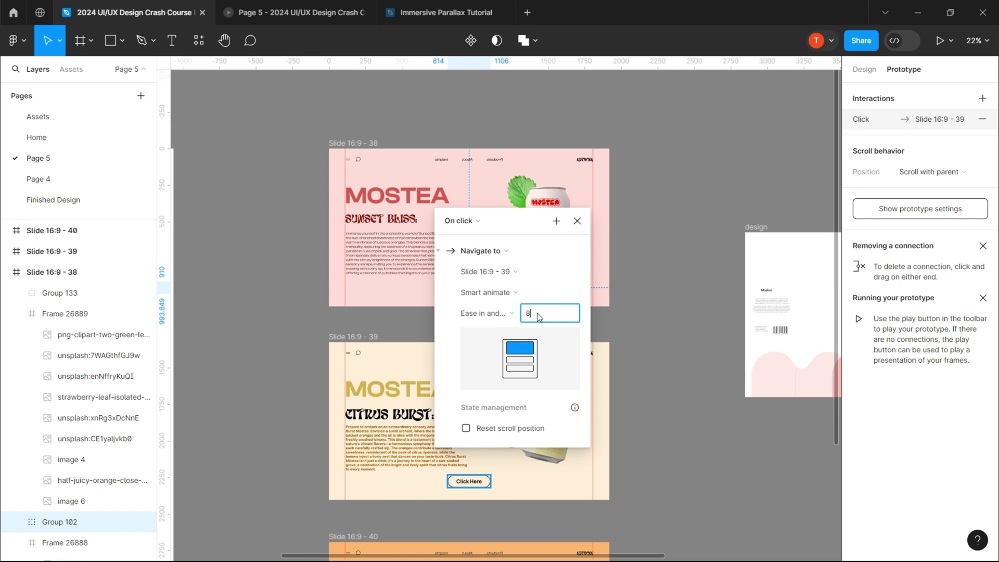
Switch the first link's easing to a custom bezier curve of 0.81, 0, 0.78, 1
{"action": "left_click", "coordinate": [484, 312]}
{"action": "left_click", "coordinate": [502, 376]}
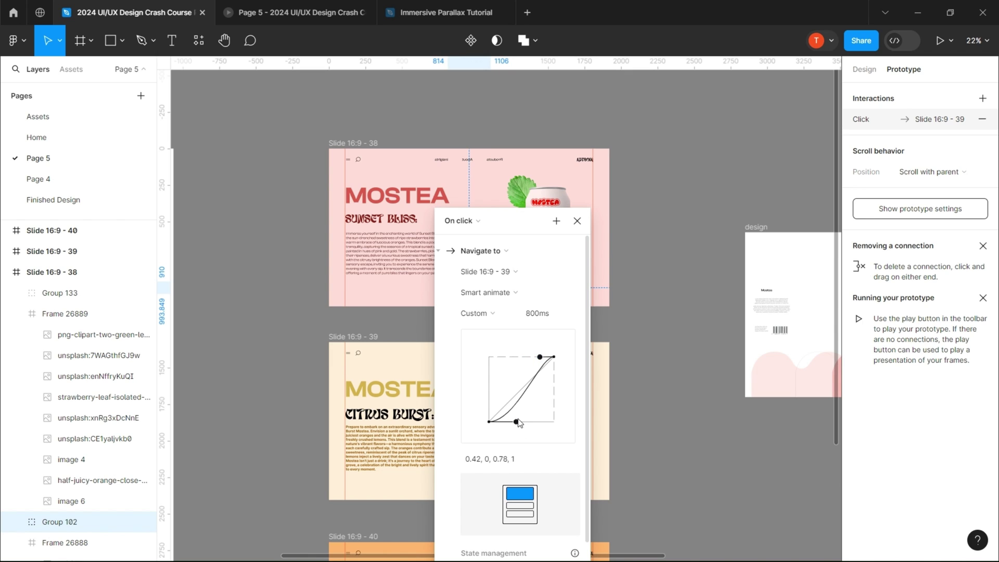
{"action": "left_click_drag", "start_coordinate": [518, 421], "coordinate": [541, 422]}
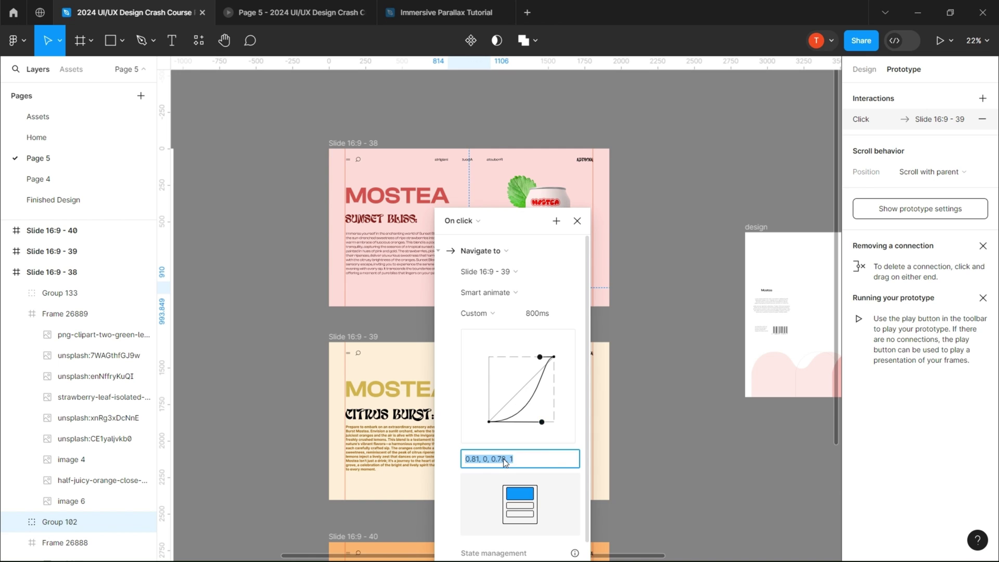
{"action": "left_click", "coordinate": [578, 221]}
Link the Citrus Burst slide's Click Here button to Slide 16:9 - 40
{"action": "scroll", "coordinate": [630, 408], "scroll_direction": "down", "scroll_amount": 3}
{"action": "left_click", "coordinate": [470, 341]}
{"action": "left_click_drag", "start_coordinate": [470, 348], "coordinate": [545, 212]}
{"action": "left_click", "coordinate": [613, 216]}
Link the Tropical Fusion slide's Click Here button back to Slide 16:9 - 38
{"action": "scroll", "coordinate": [541, 364], "scroll_direction": "down", "scroll_amount": 1}
{"action": "left_click", "coordinate": [463, 515]}
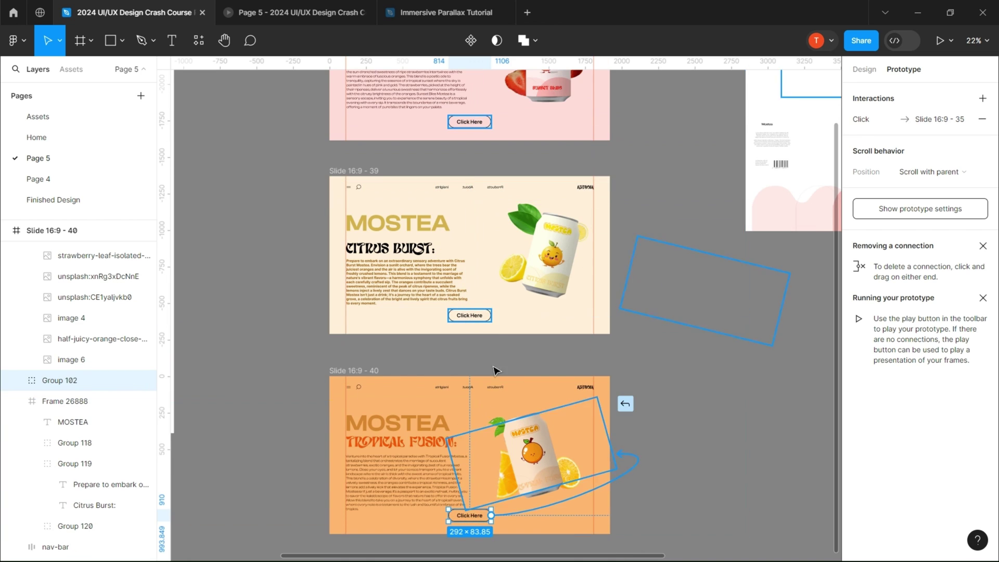
{"action": "left_click_drag", "start_coordinate": [497, 370], "coordinate": [494, 218]}
{"action": "left_click", "coordinate": [535, 174]}
Make the Slide 16:9 - 38 frame the prototype's flow starting point
{"action": "scroll", "coordinate": [468, 185], "scroll_direction": "up", "scroll_amount": 2}
{"action": "scroll", "coordinate": [461, 186], "scroll_direction": "down", "scroll_amount": 2, "text": "ctrl"}
{"action": "left_click", "coordinate": [384, 120]}
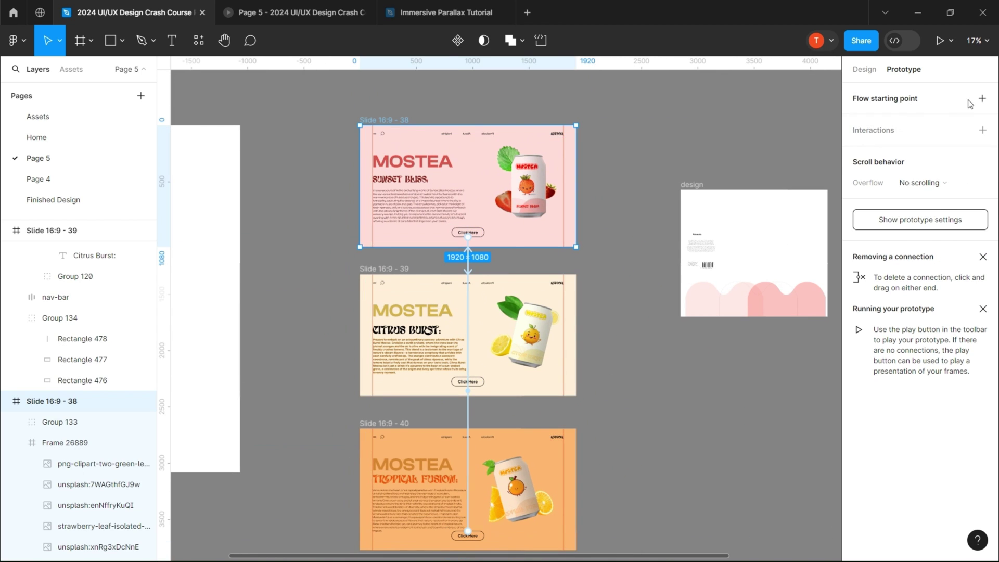
{"action": "left_click", "coordinate": [982, 98]}
Preview the prototype and advance with the Click Here button from Sunset Bliss through Citrus Burst to Tropical Fusion
{"action": "key", "text": "shift+space"}
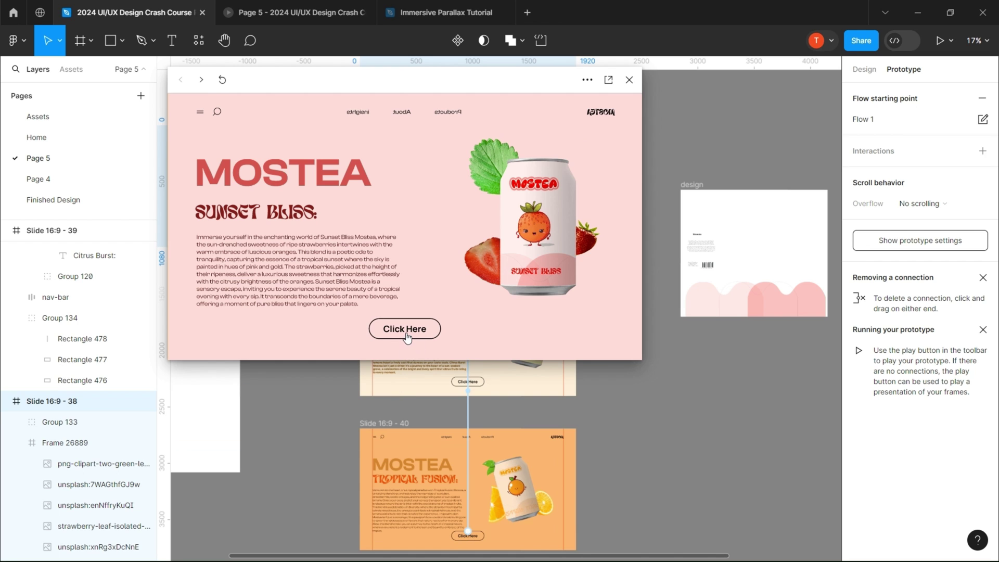
{"action": "left_click", "coordinate": [407, 335]}
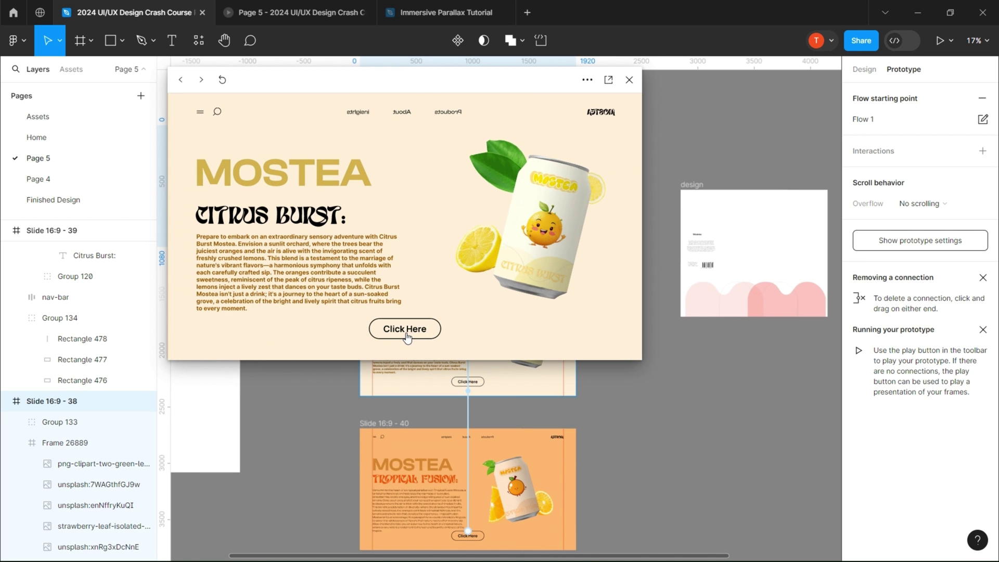
{"action": "left_click", "coordinate": [407, 335]}
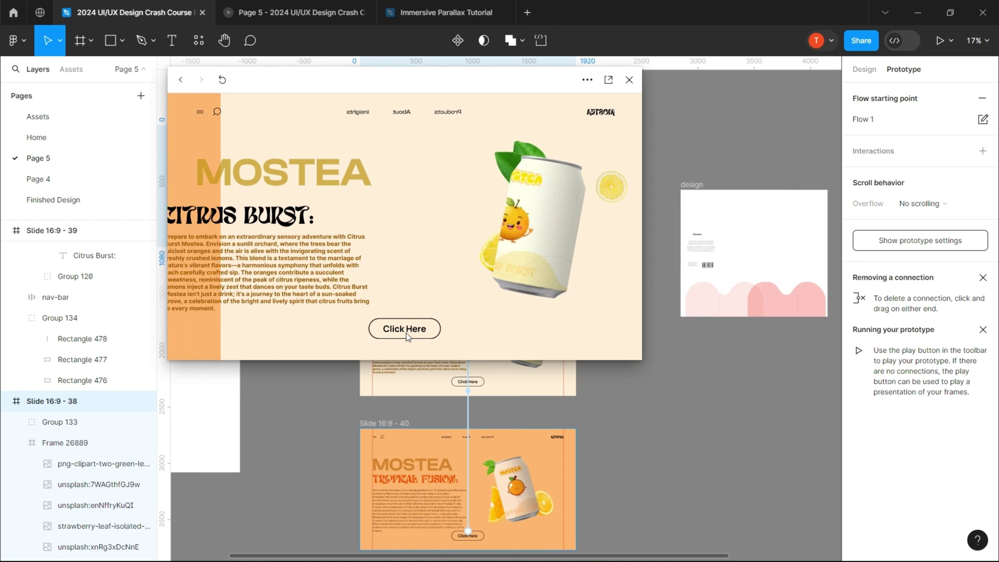